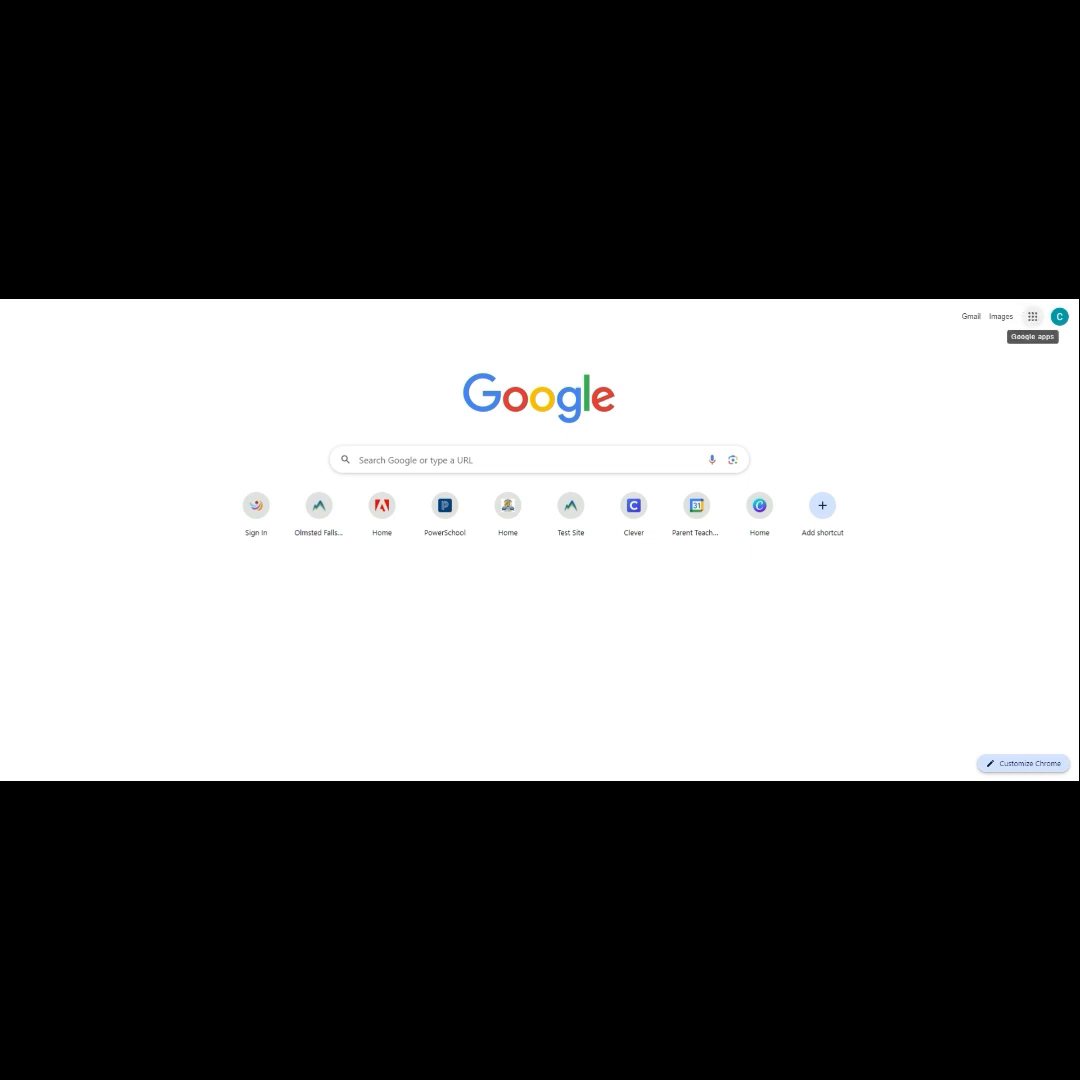
# - Open Google Calendar and start creating a new appointment schedule
pyautogui.click(1033, 318)
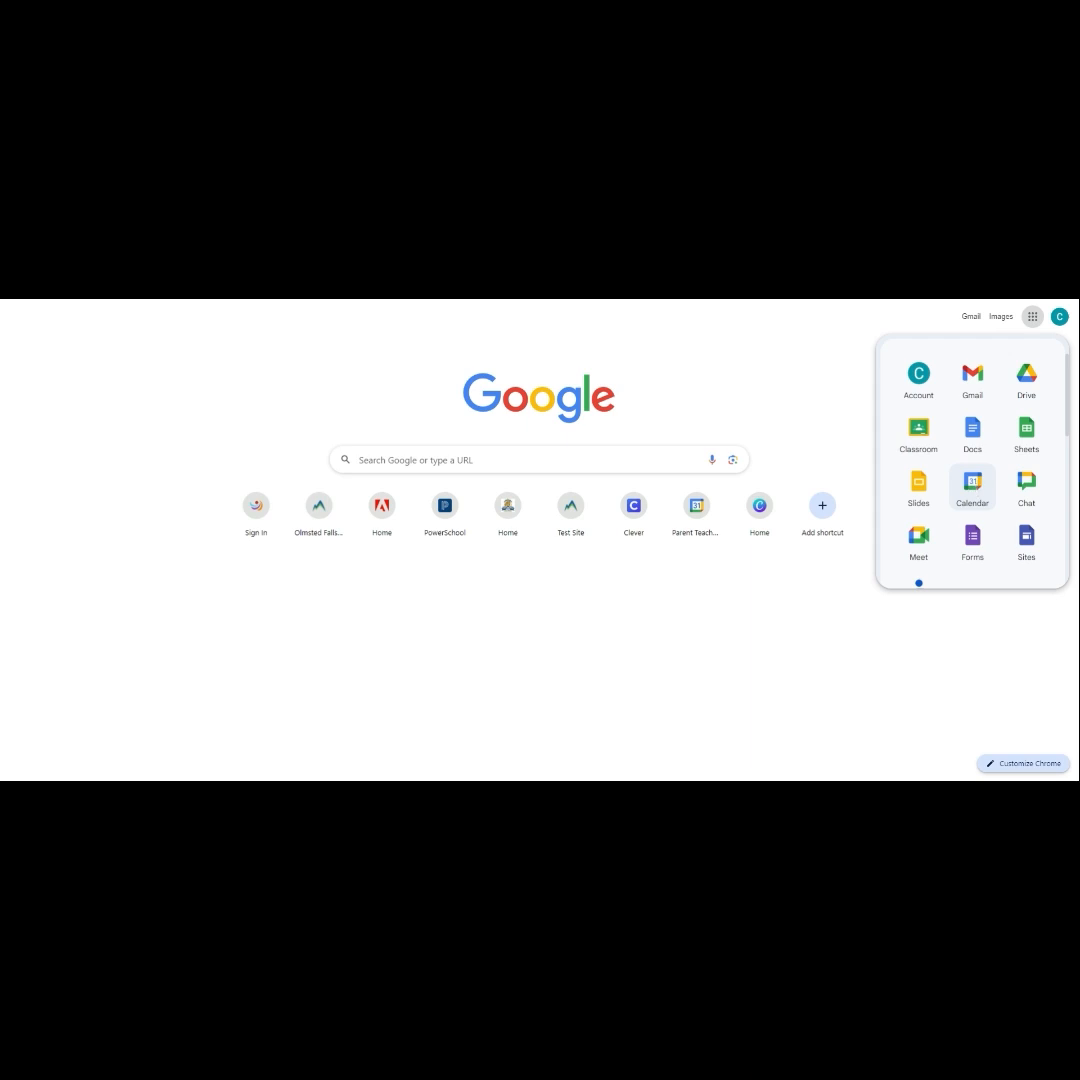
pyautogui.click(973, 488)
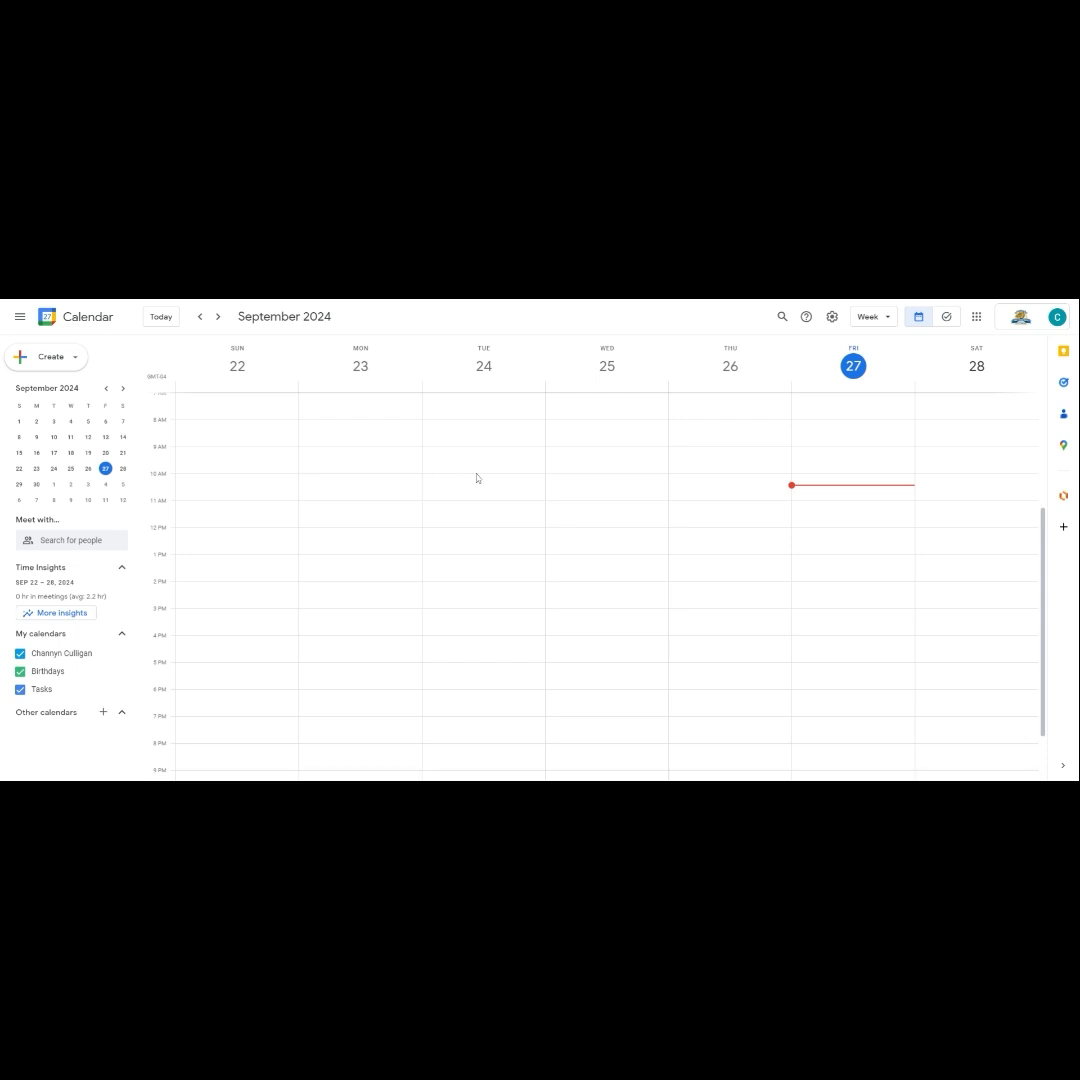
pyautogui.click(76, 359)
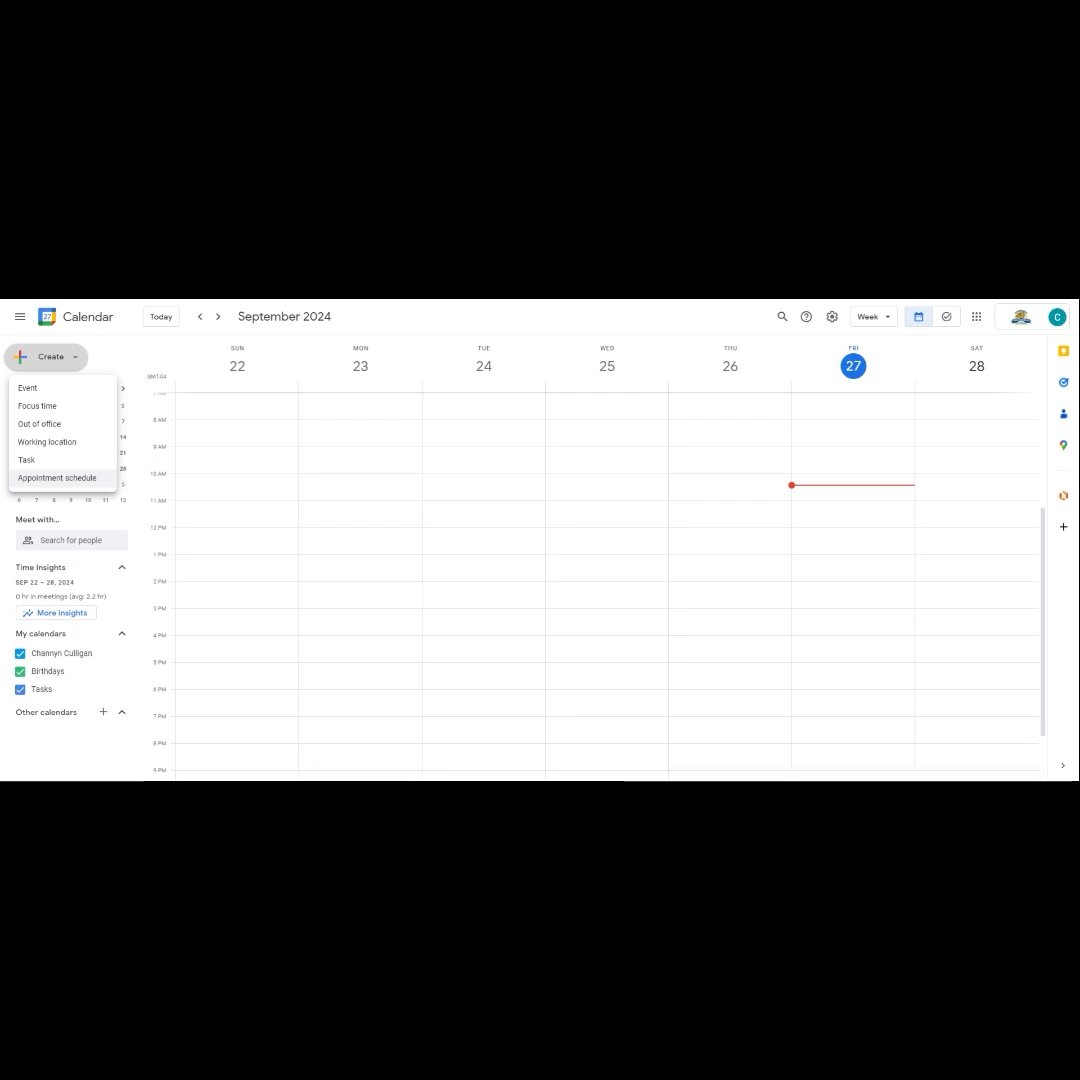
pyautogui.click(57, 478)
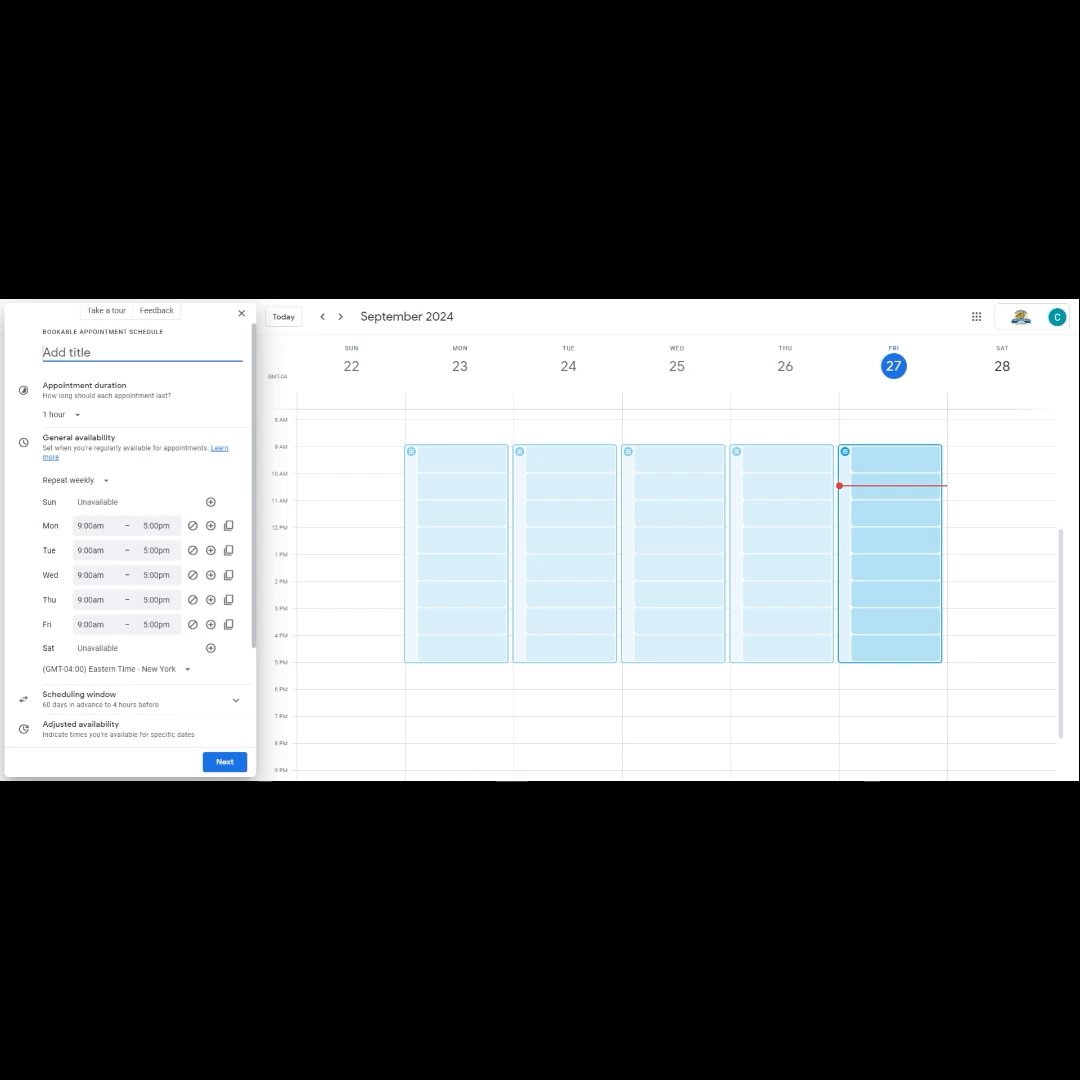
# - Title the schedule "Parent Teacher Conferences" and set the appointment duration to 15 minutes
pyautogui.write('Parent Teacher Cp')
pyautogui.press('BackSpace')
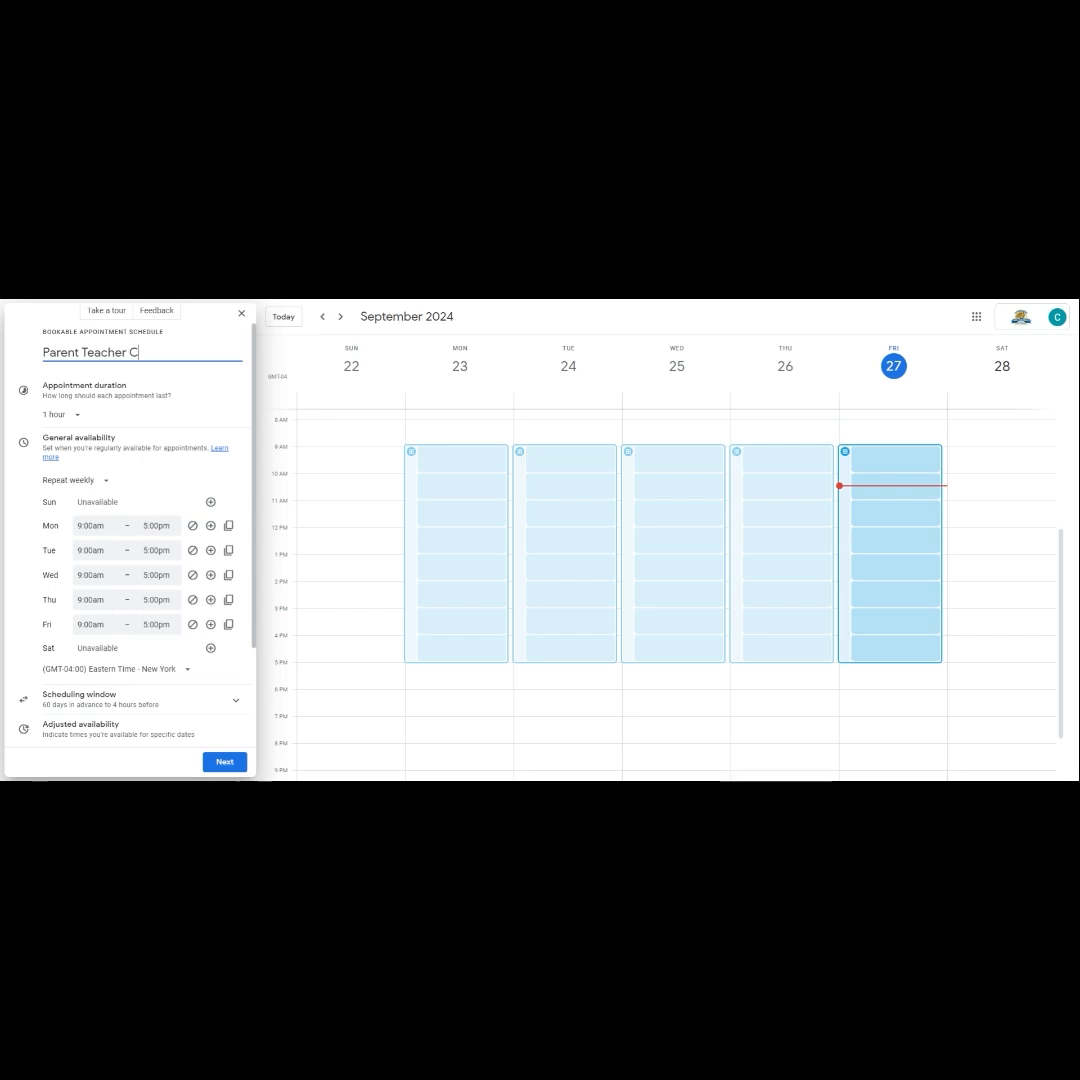
pyautogui.write('onferences')
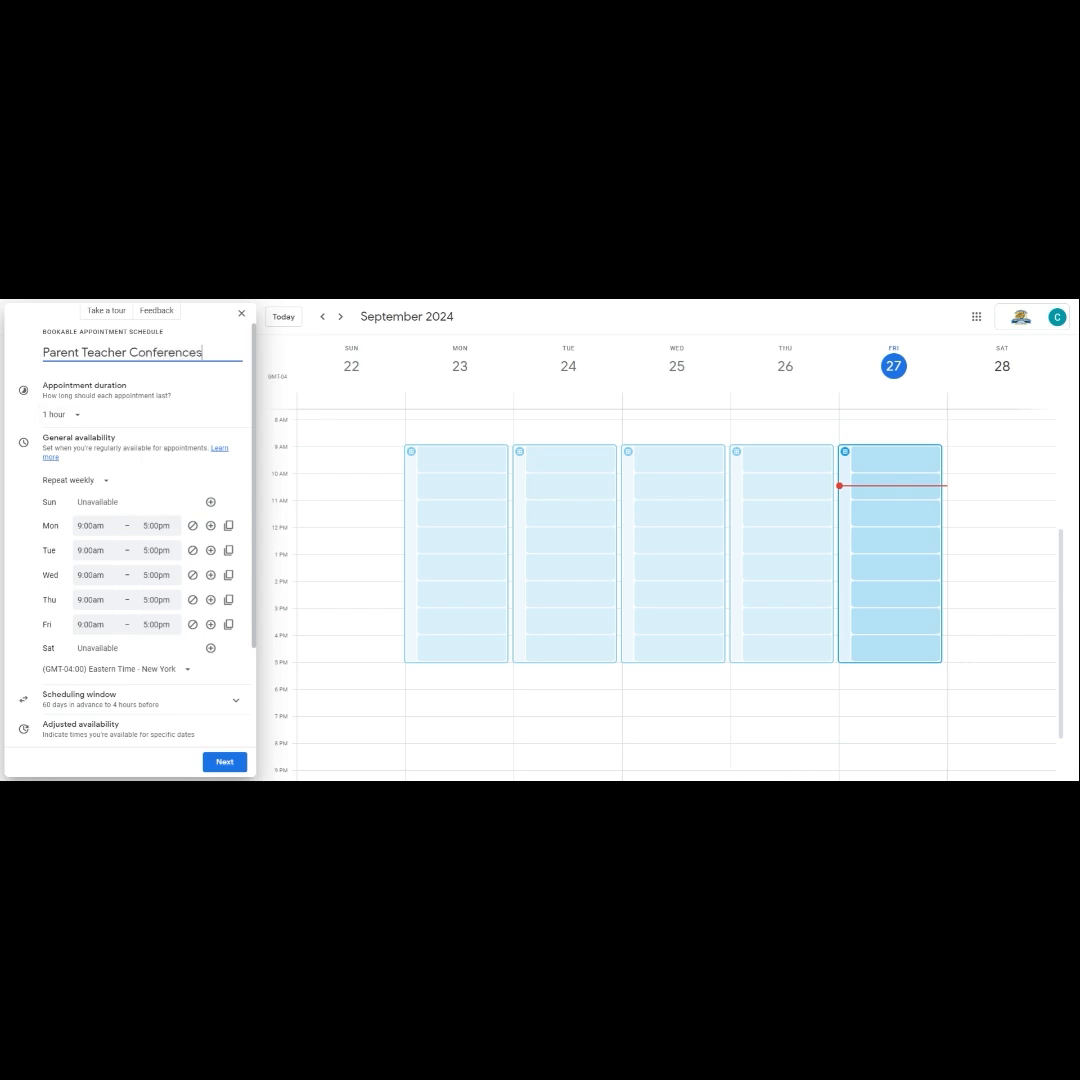
pyautogui.click(78, 418)
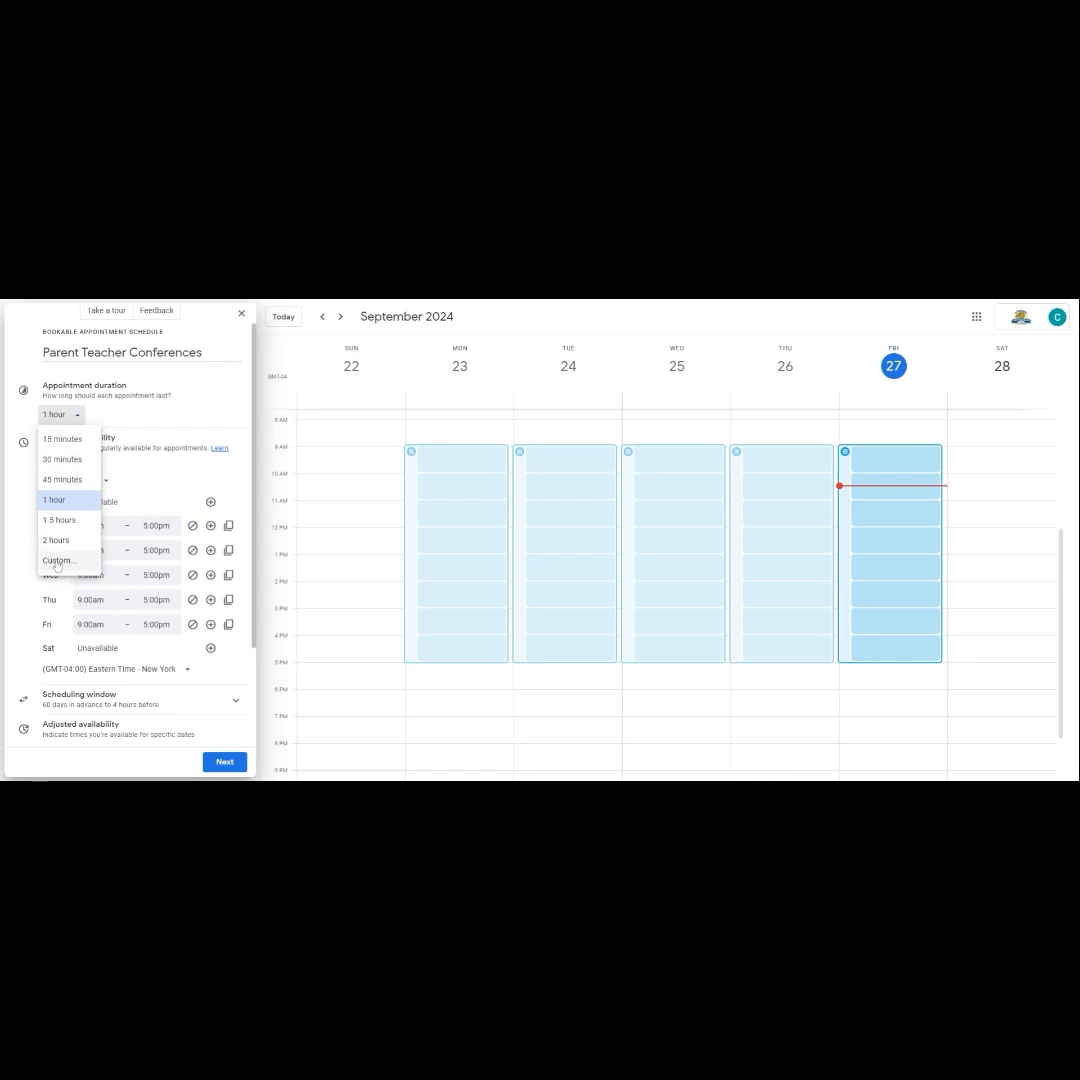
pyautogui.click(69, 440)
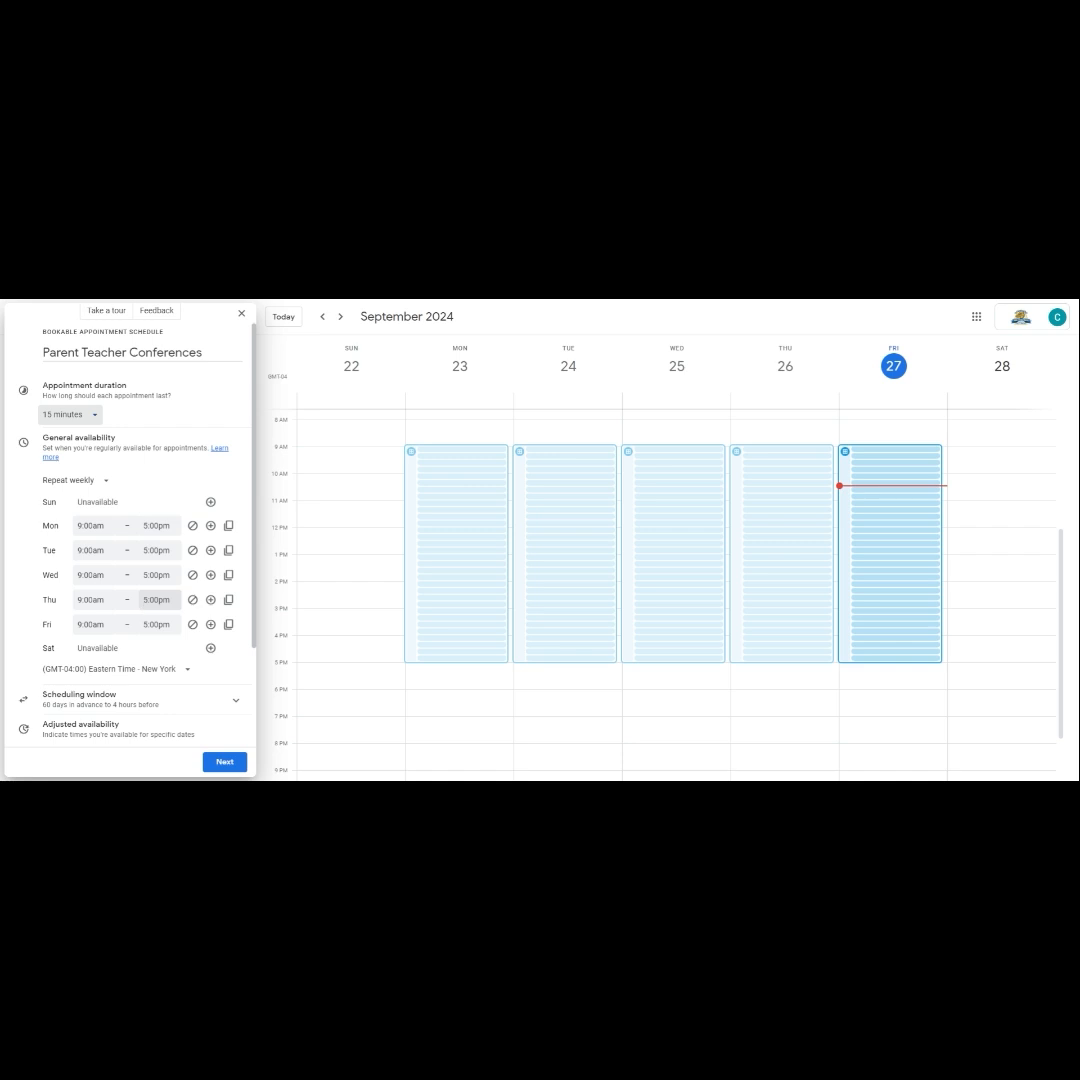
# - Set the availability to not repeat and choose Oct 31, 2024 as its date
pyautogui.click(107, 485)
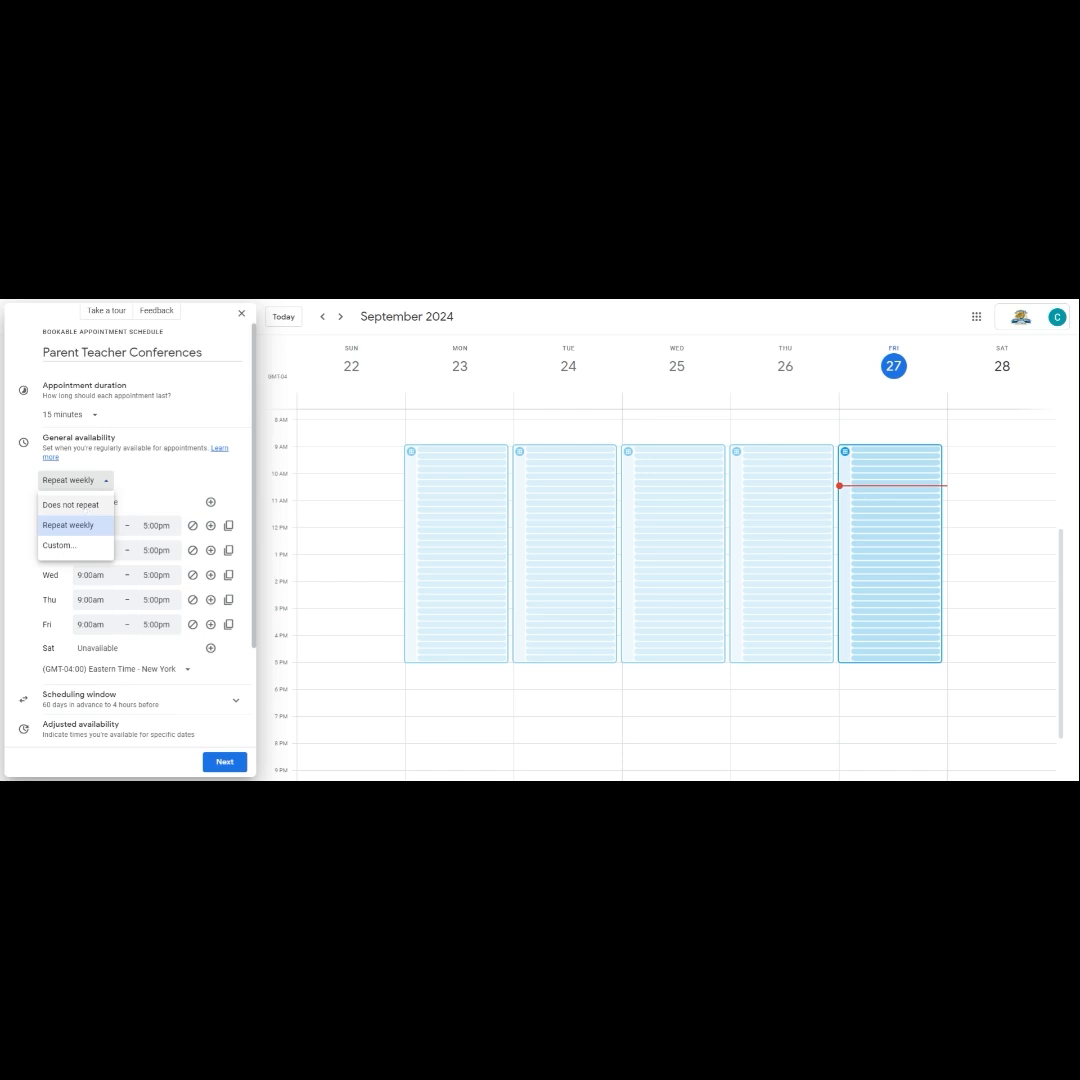
pyautogui.click(70, 505)
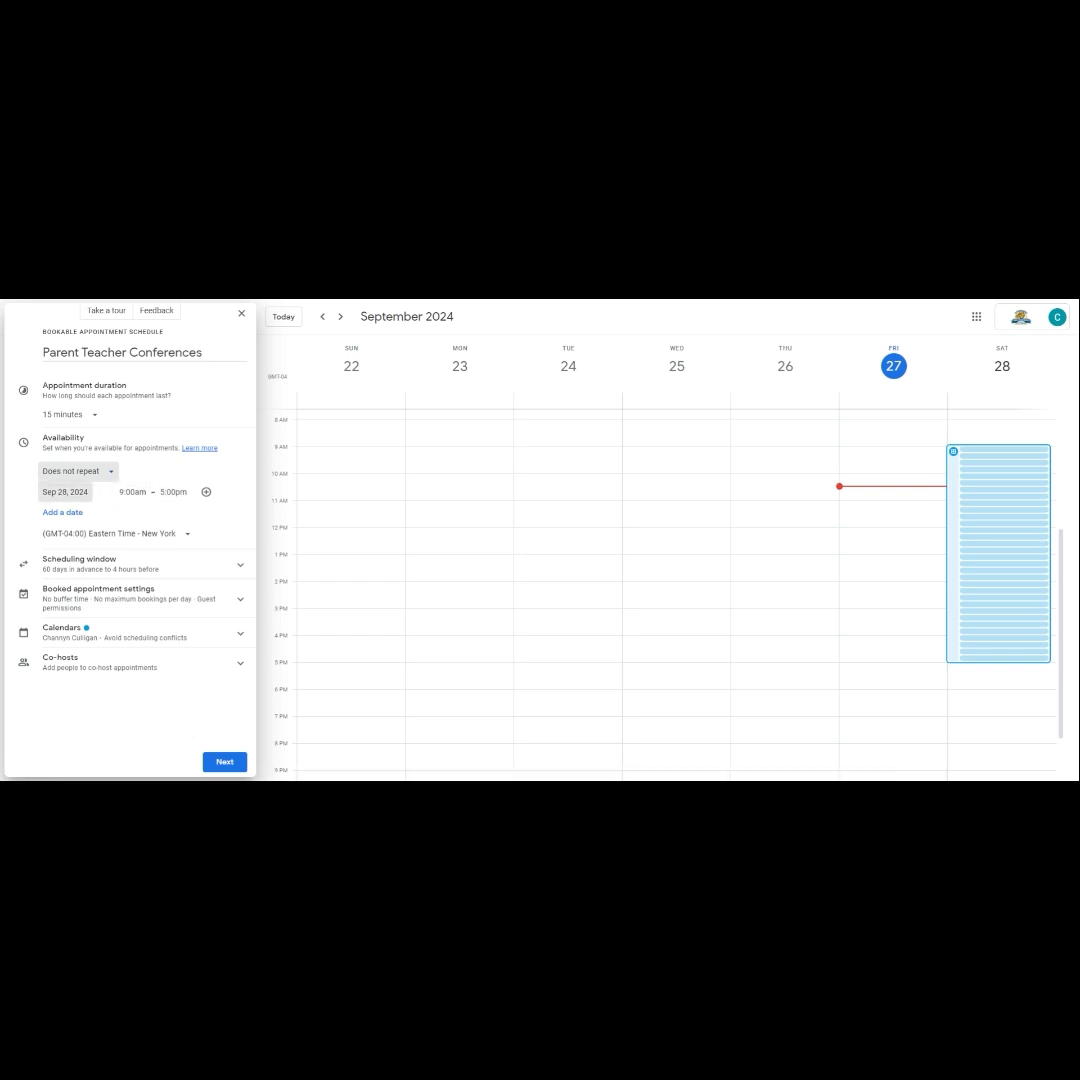
pyautogui.click(65, 492)
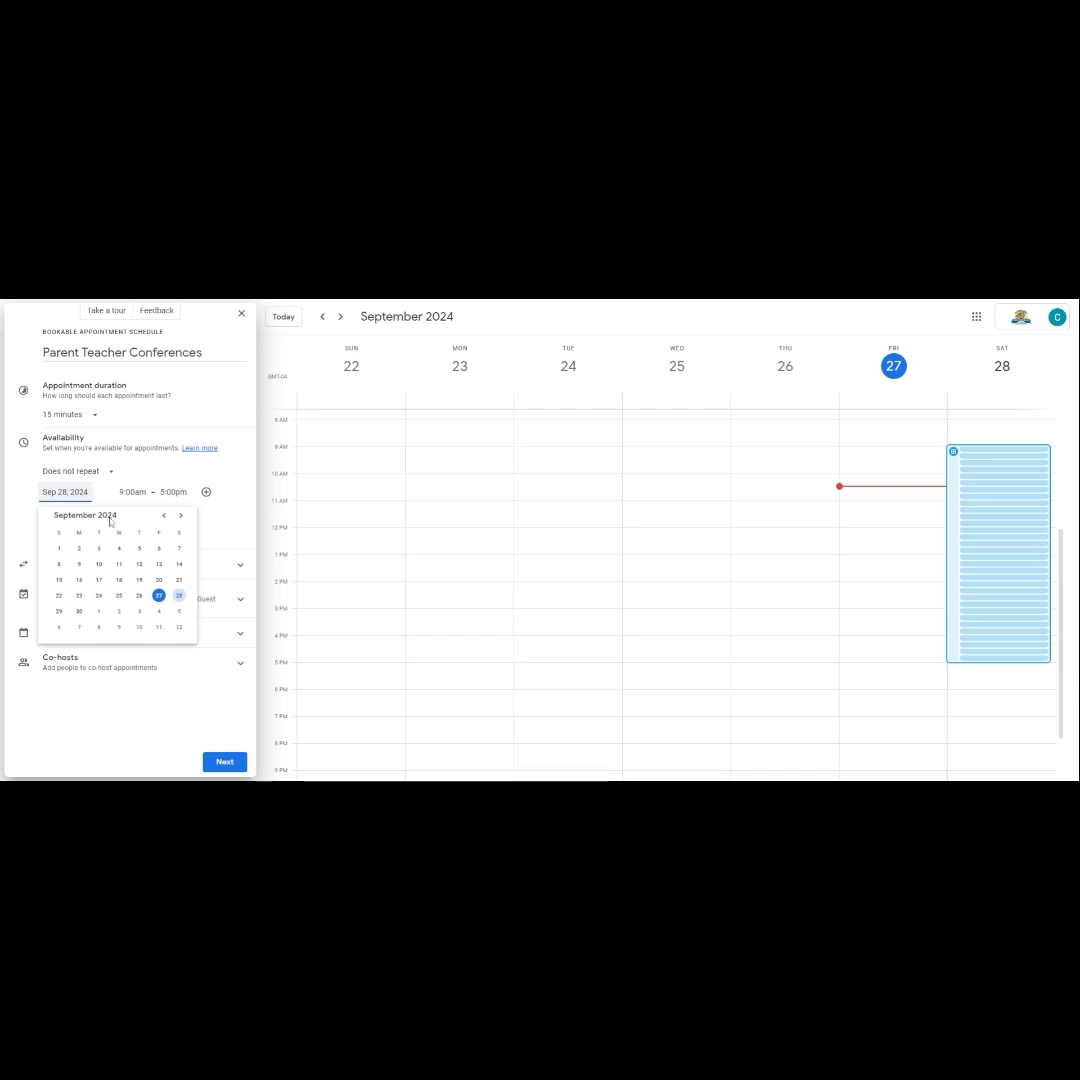
pyautogui.click(182, 518)
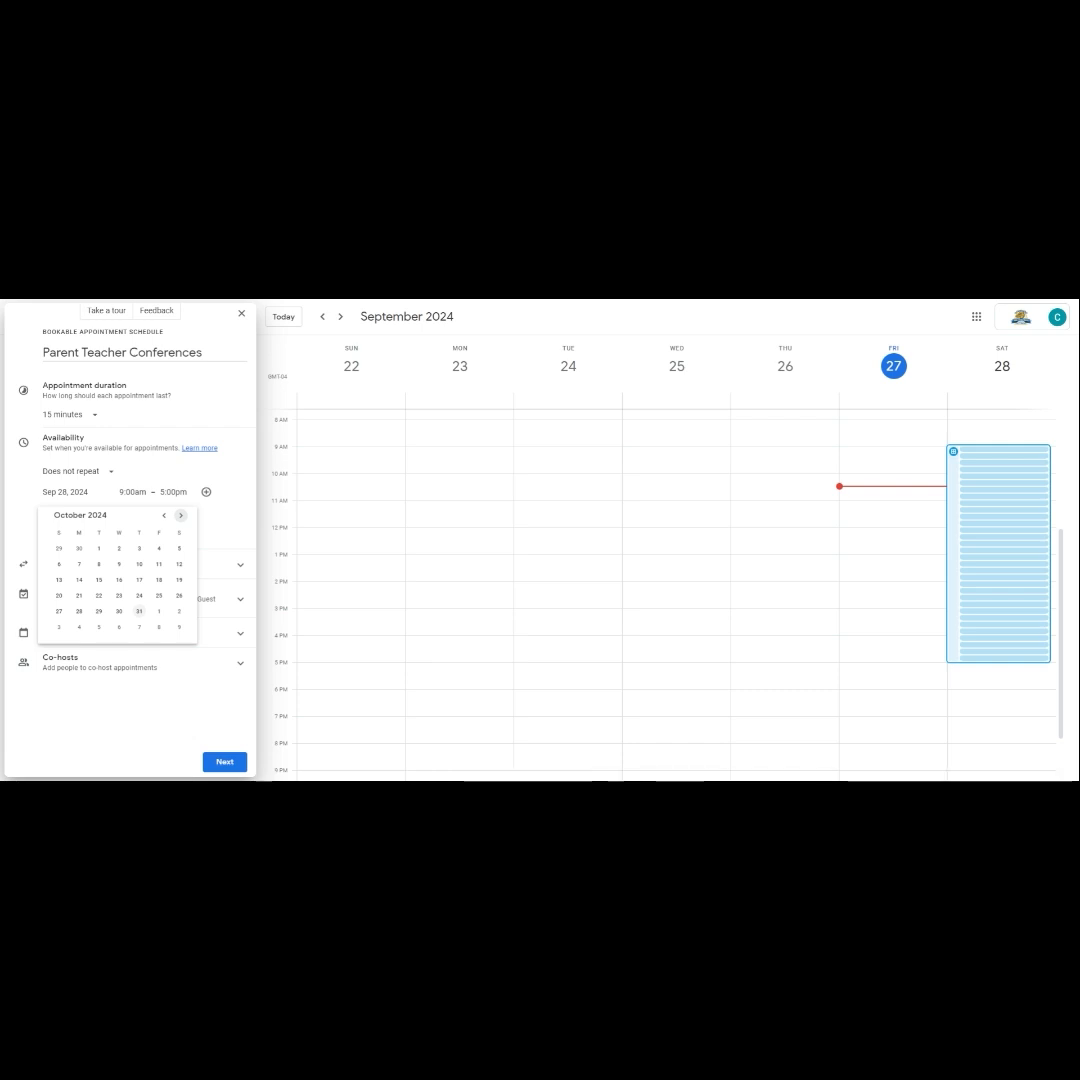
pyautogui.click(139, 612)
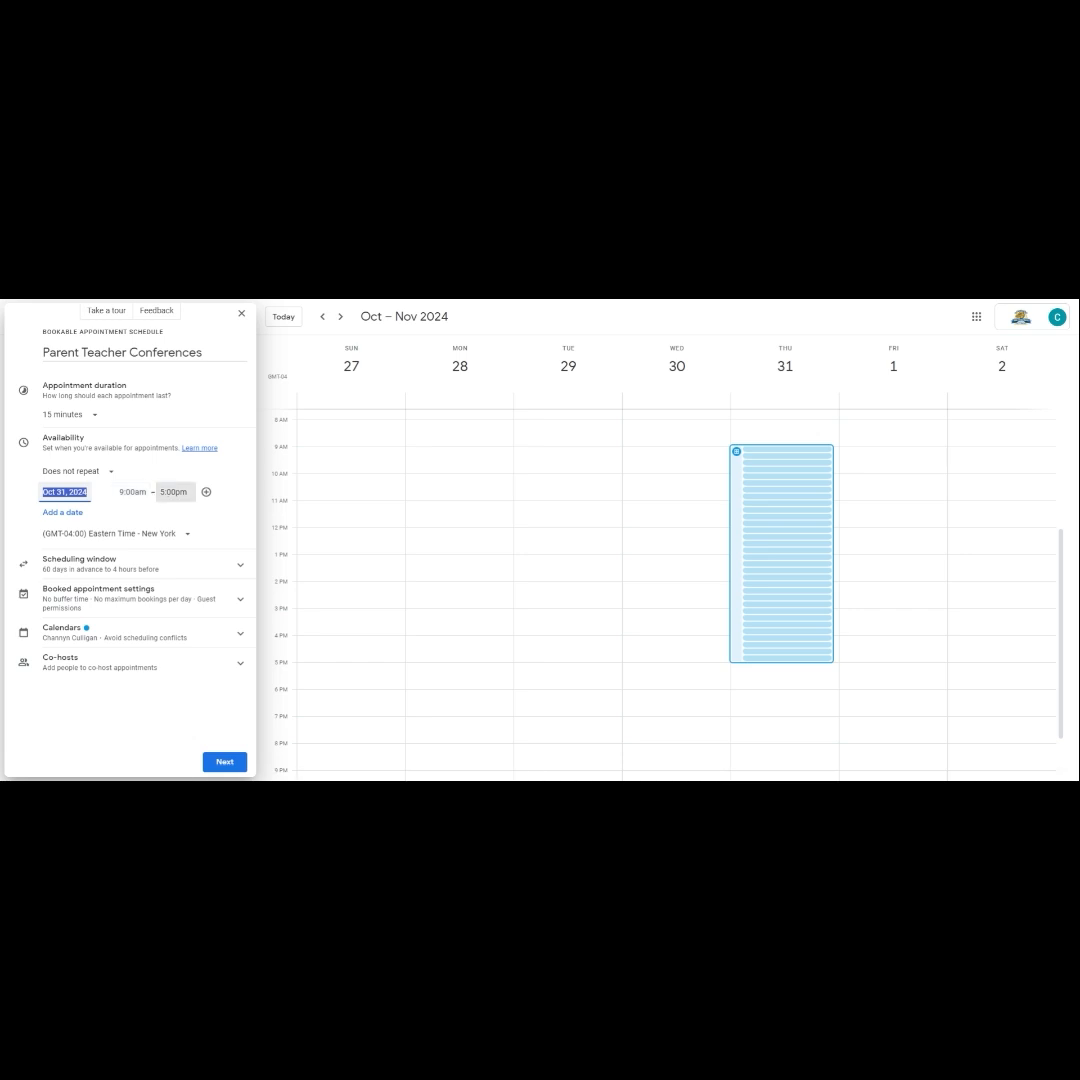
# - End the first Oct 31 availability period at 11:00am and add a second period from 12:00pm to 2:00pm
pyautogui.click(173, 492)
pyautogui.scroll(5, 184, 518)
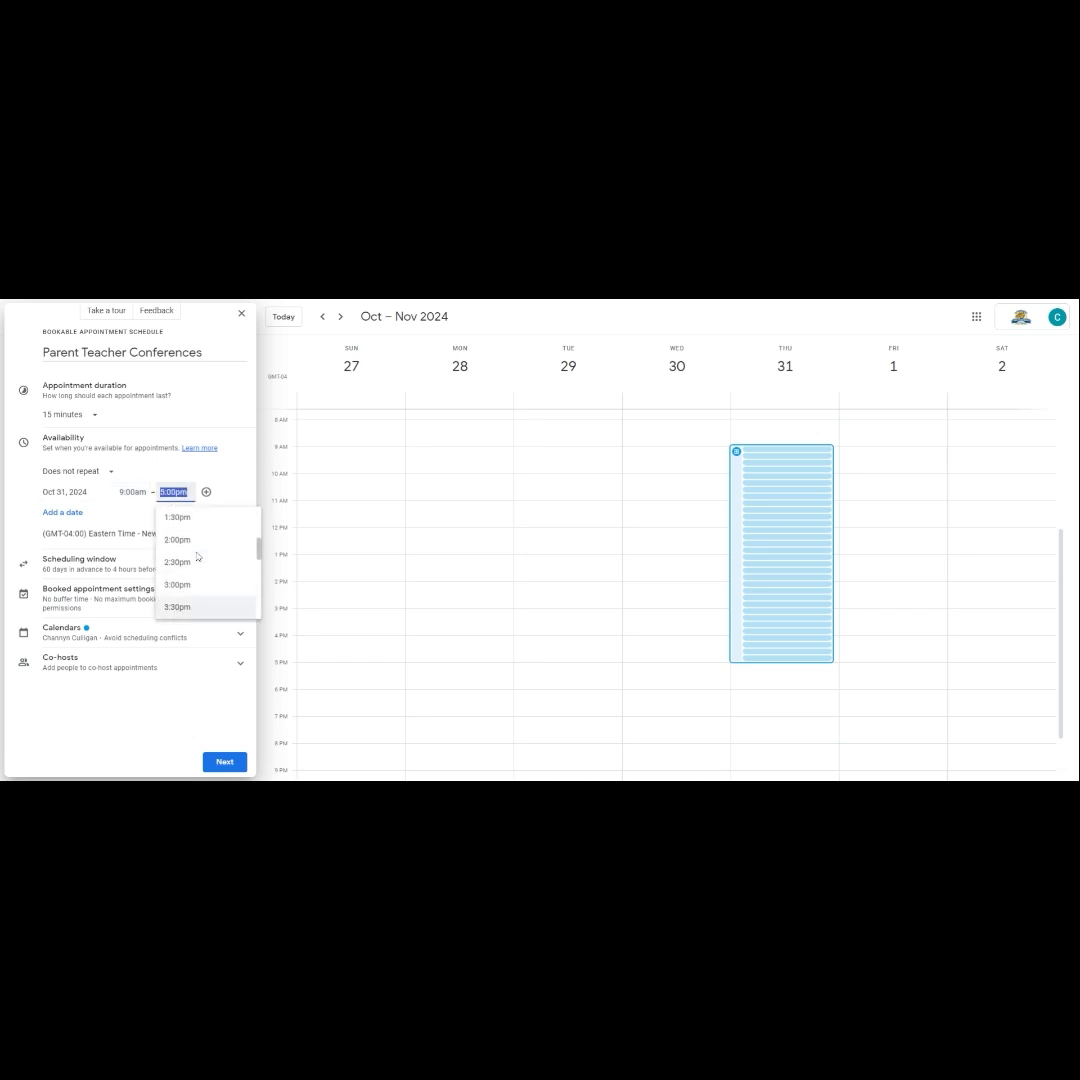
pyautogui.click(180, 517)
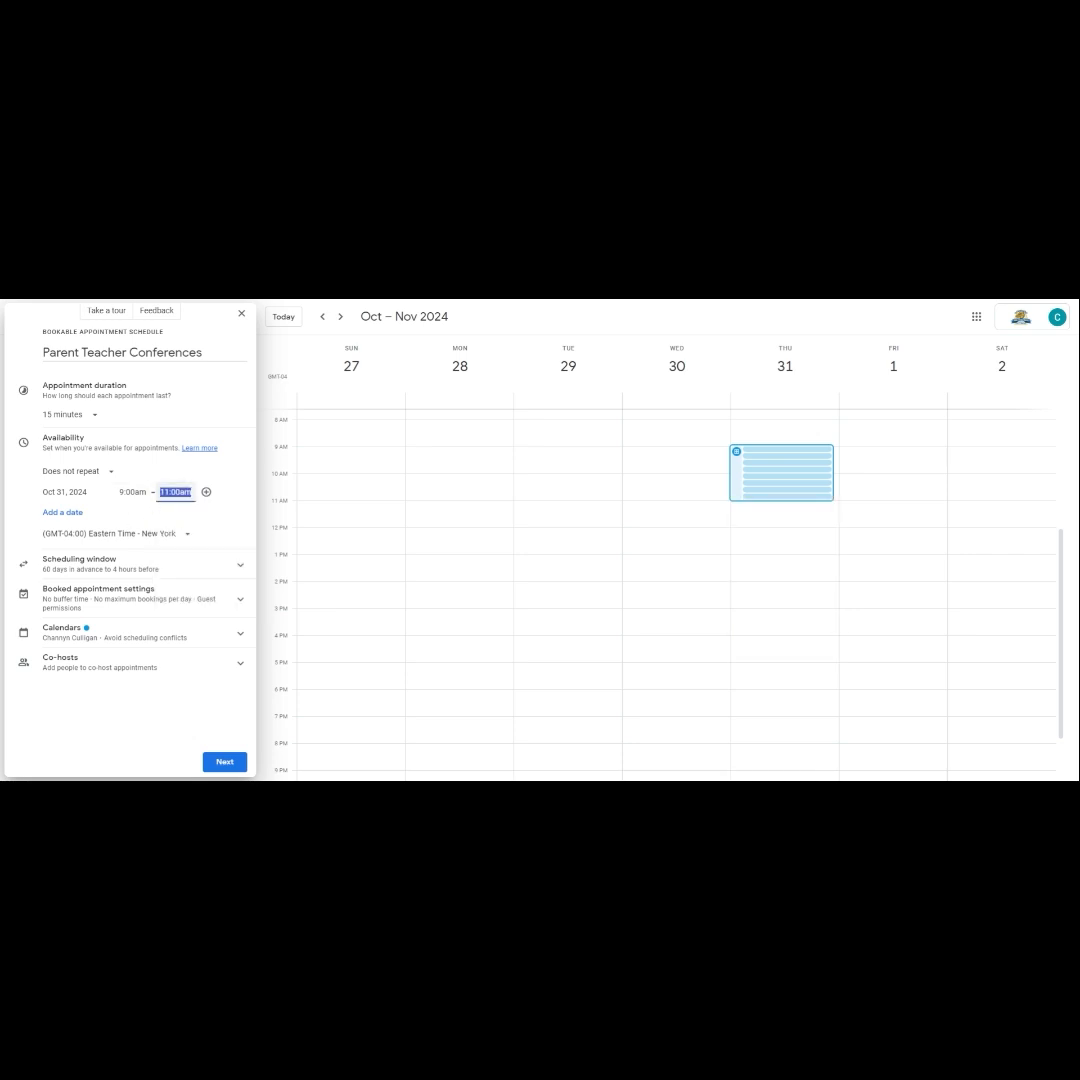
pyautogui.click(206, 492)
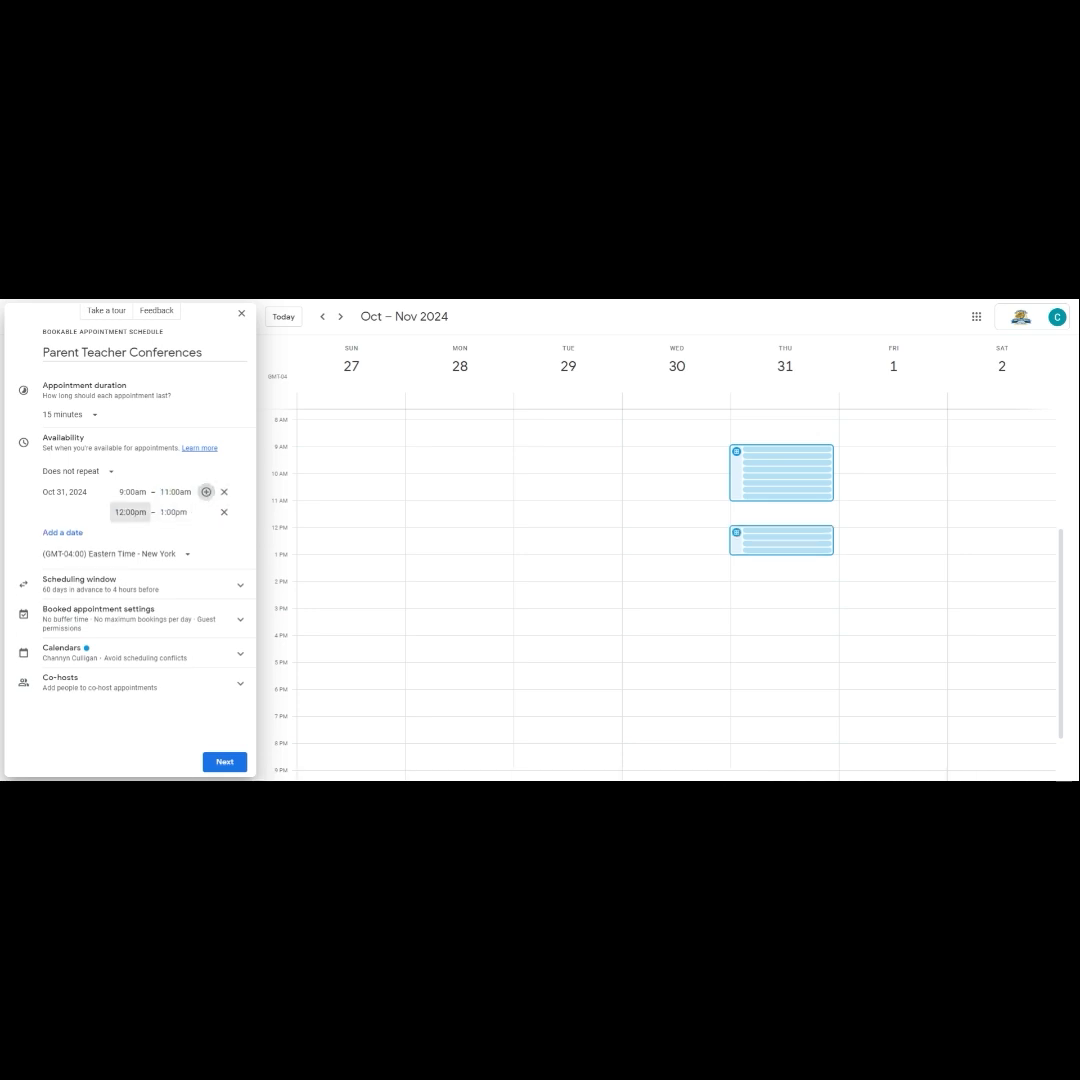
pyautogui.click(173, 512)
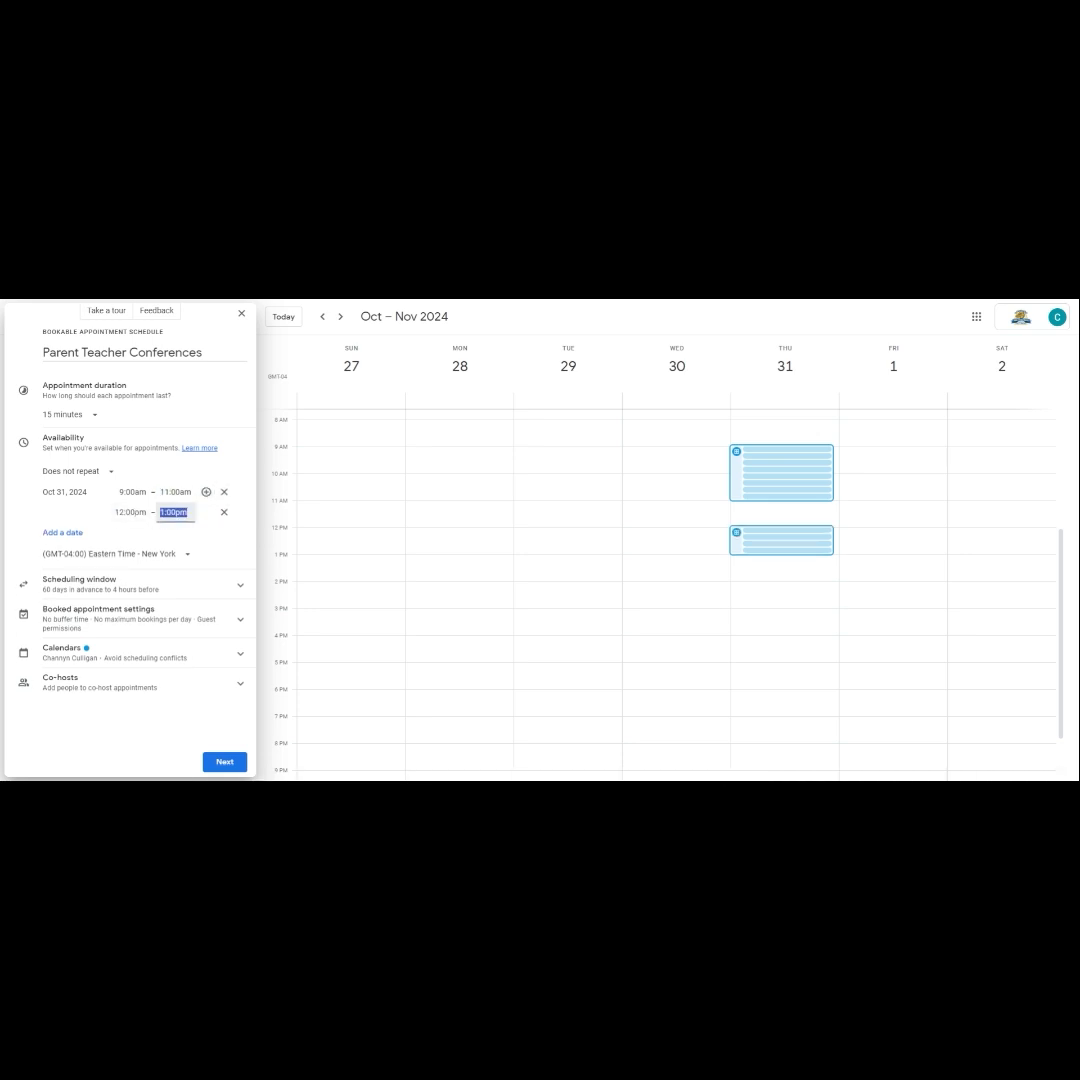
pyautogui.press('Return')
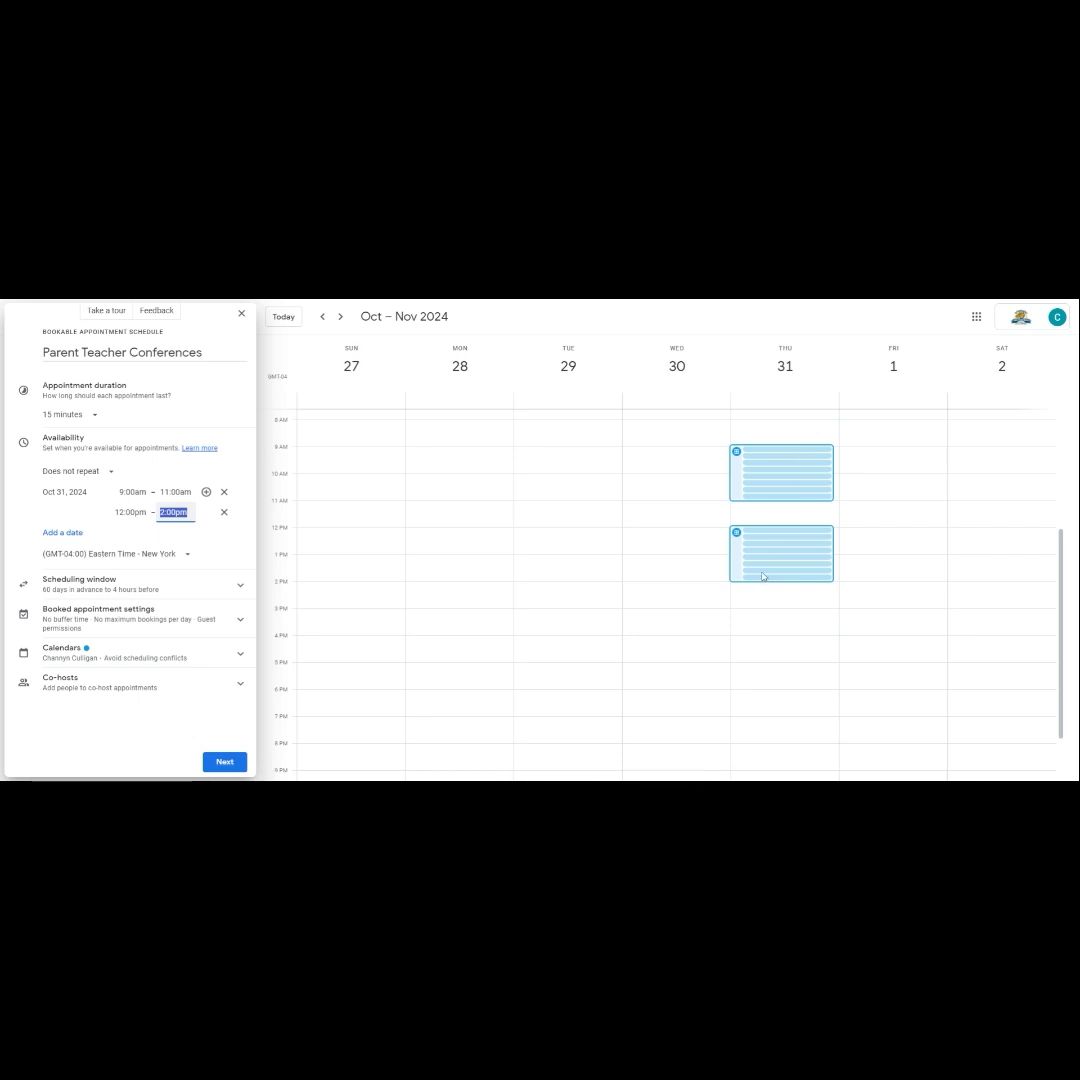
# - Add Nov 1, 2024 to the availability, with bookable hours from 3:30pm to 6:00pm
pyautogui.click(60, 536)
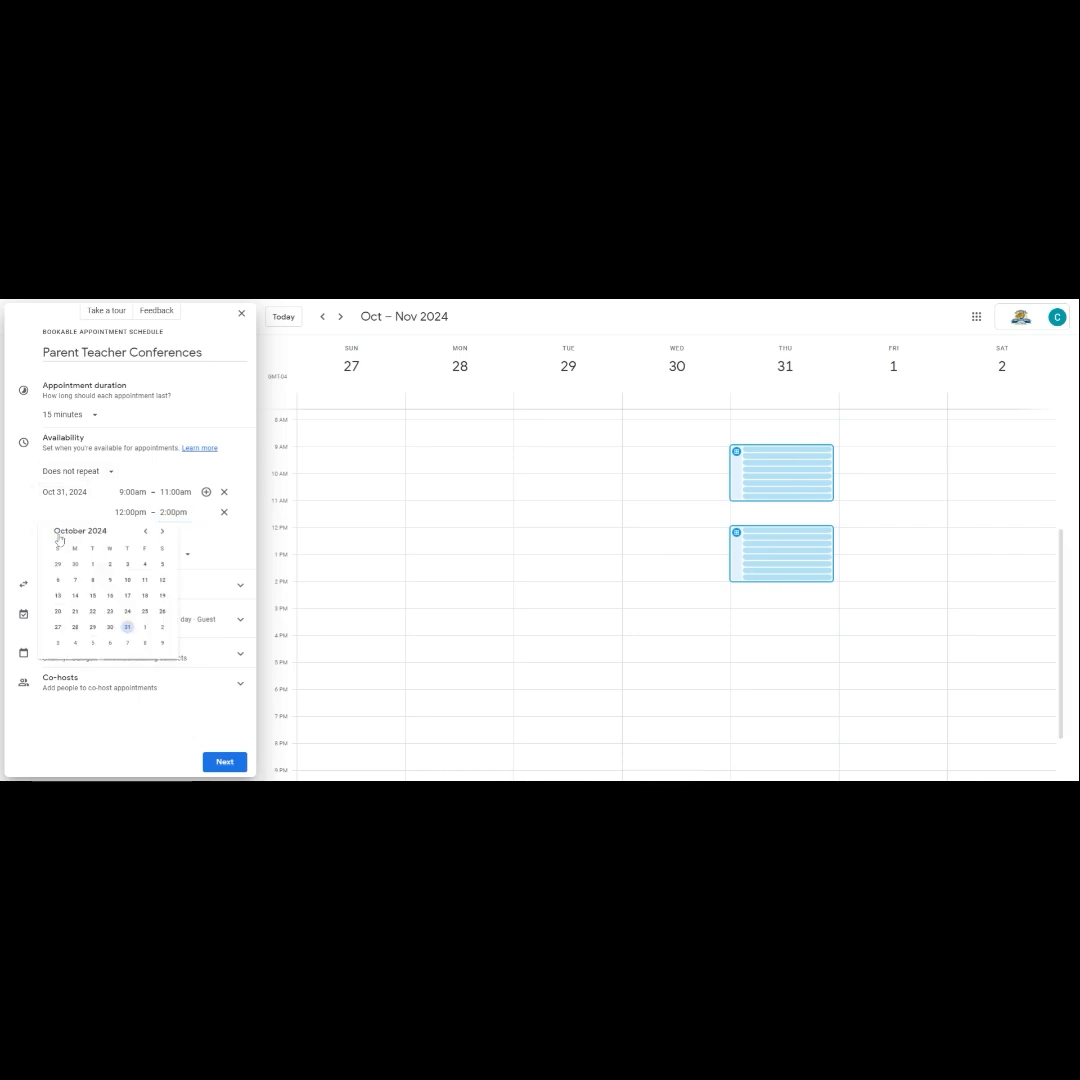
pyautogui.click(145, 629)
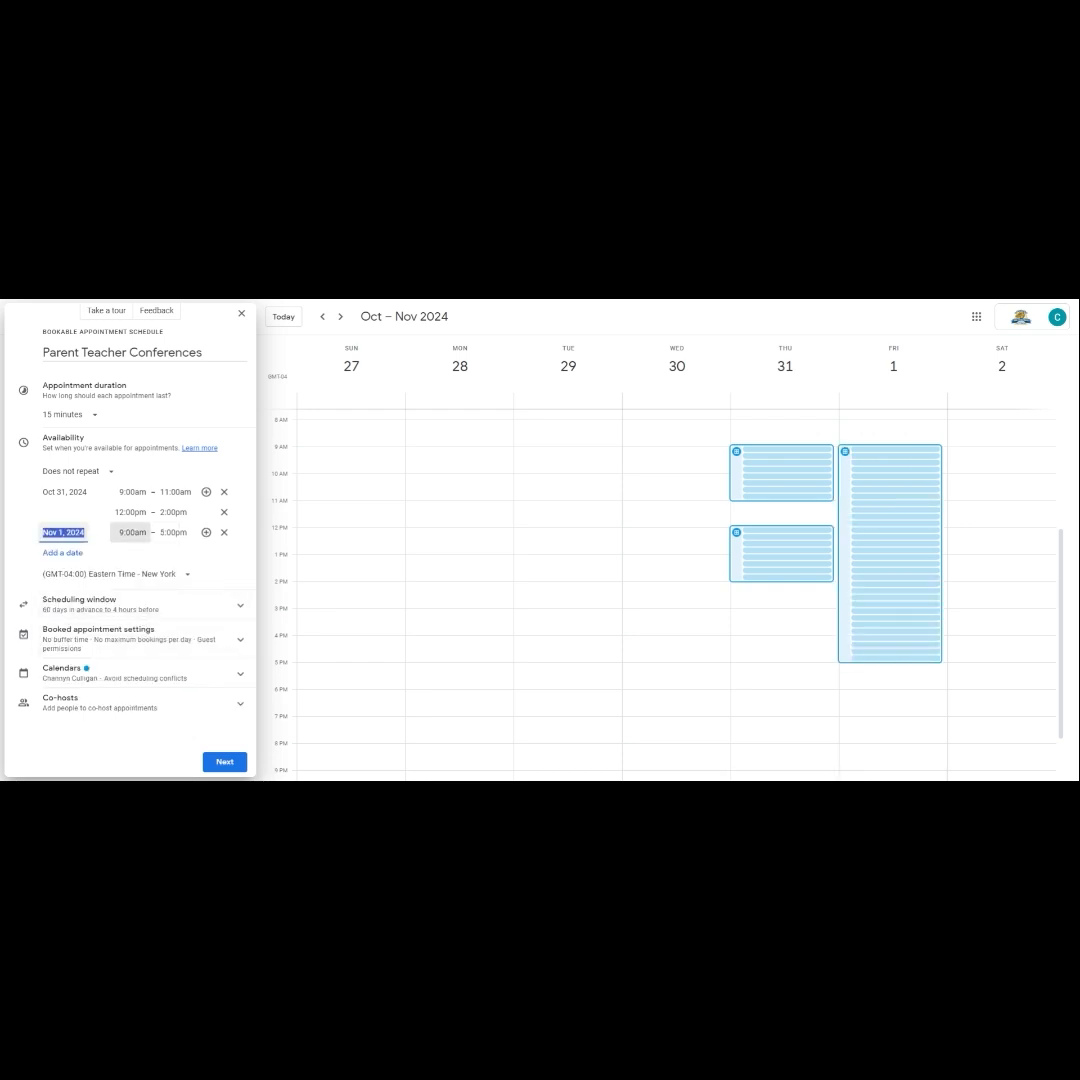
pyautogui.click(130, 532)
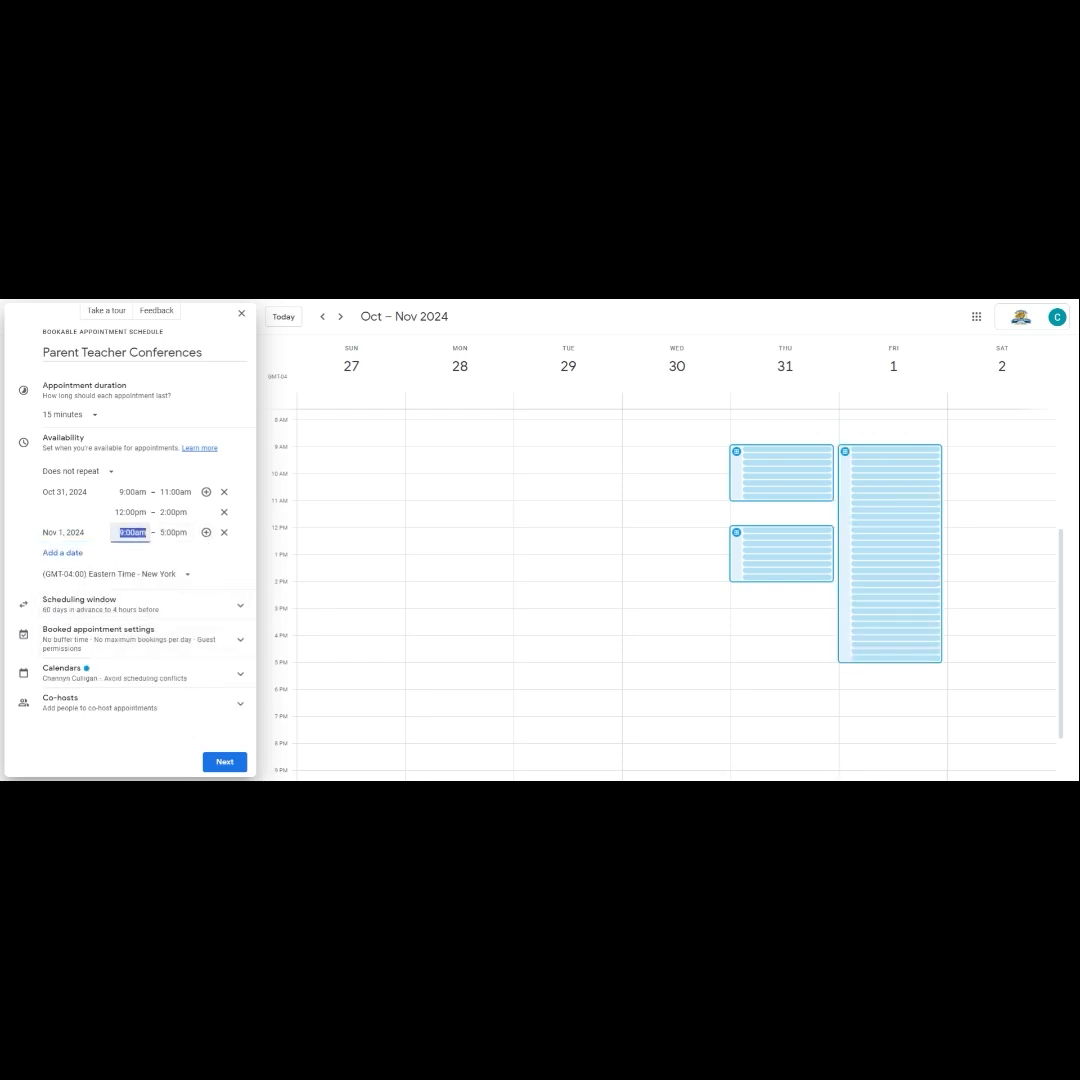
pyautogui.scroll(-3, 162, 609)
pyautogui.scroll(-3, 160, 610)
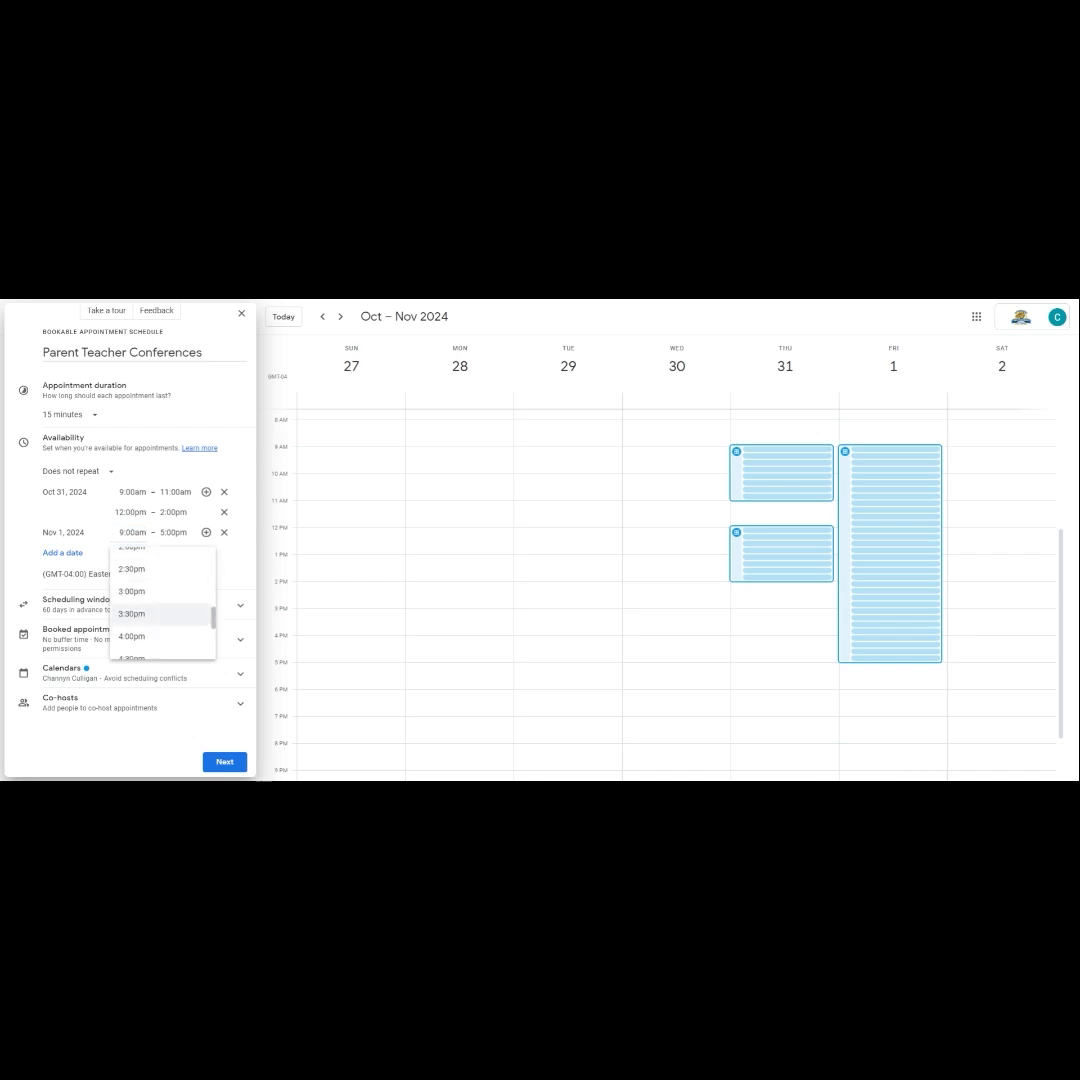
pyautogui.click(140, 613)
pyautogui.click(175, 532)
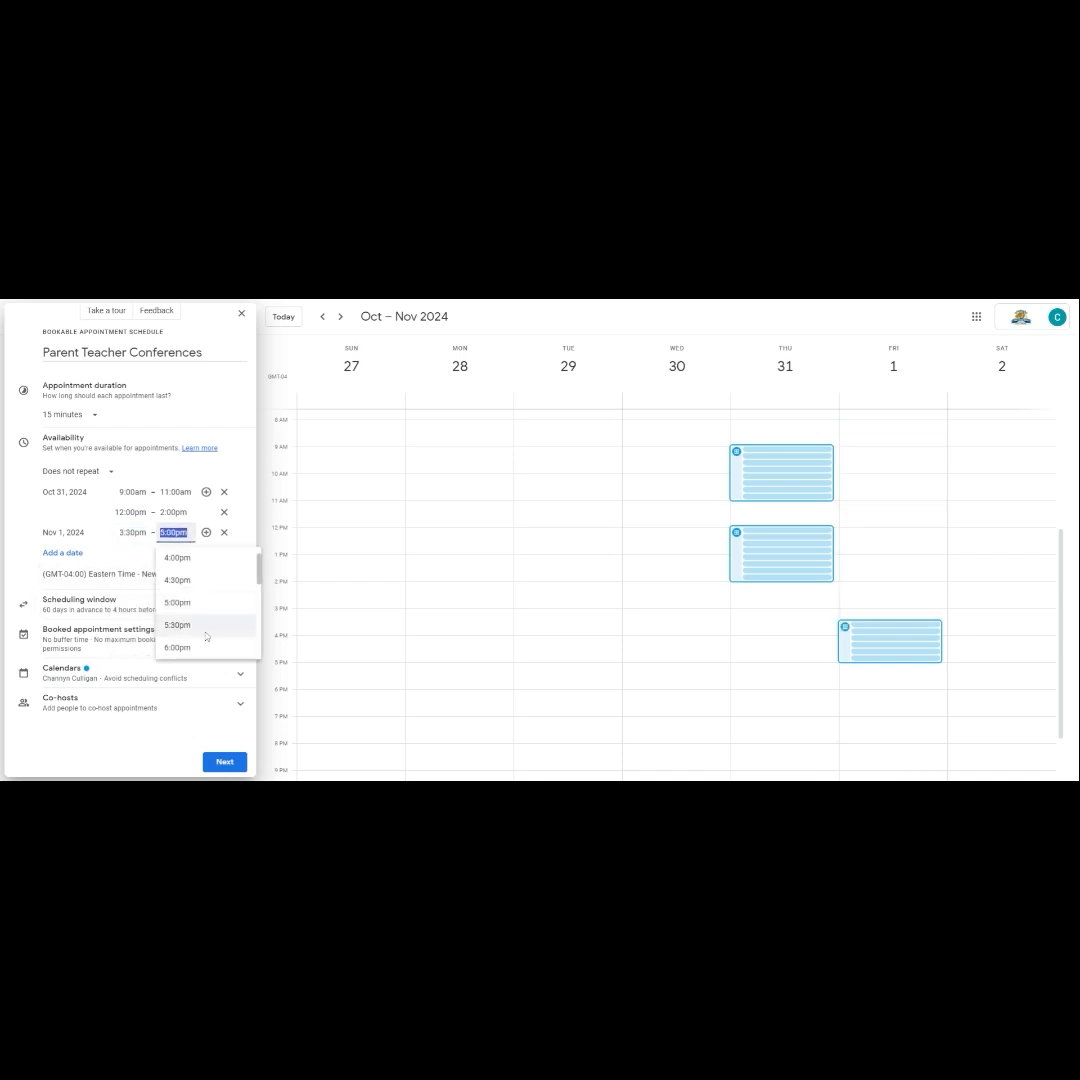
pyautogui.click(188, 648)
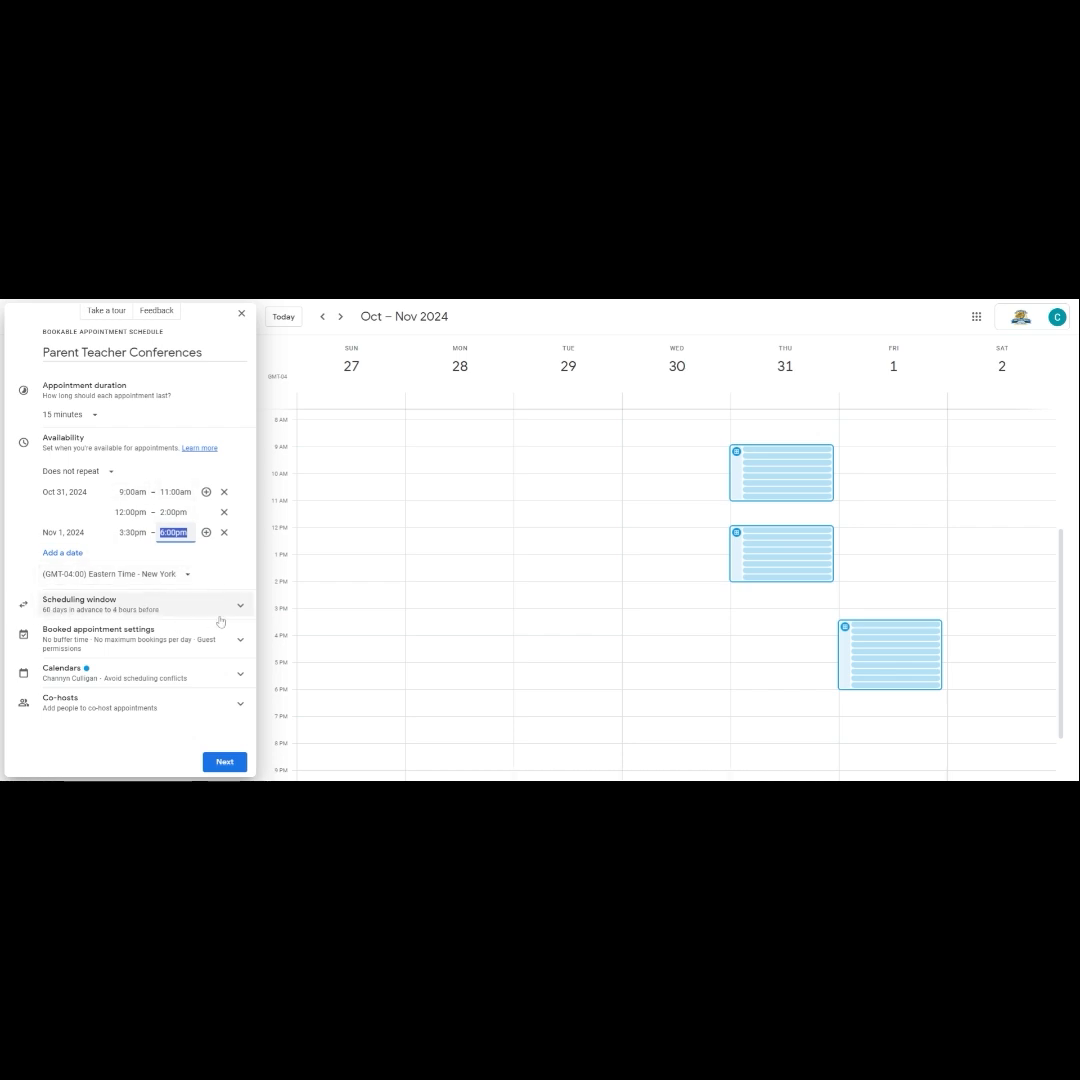
# - Set the scheduling window to a maximum of 30 days in advance and a minimum of 24 hours before the appointment
pyautogui.click(155, 600)
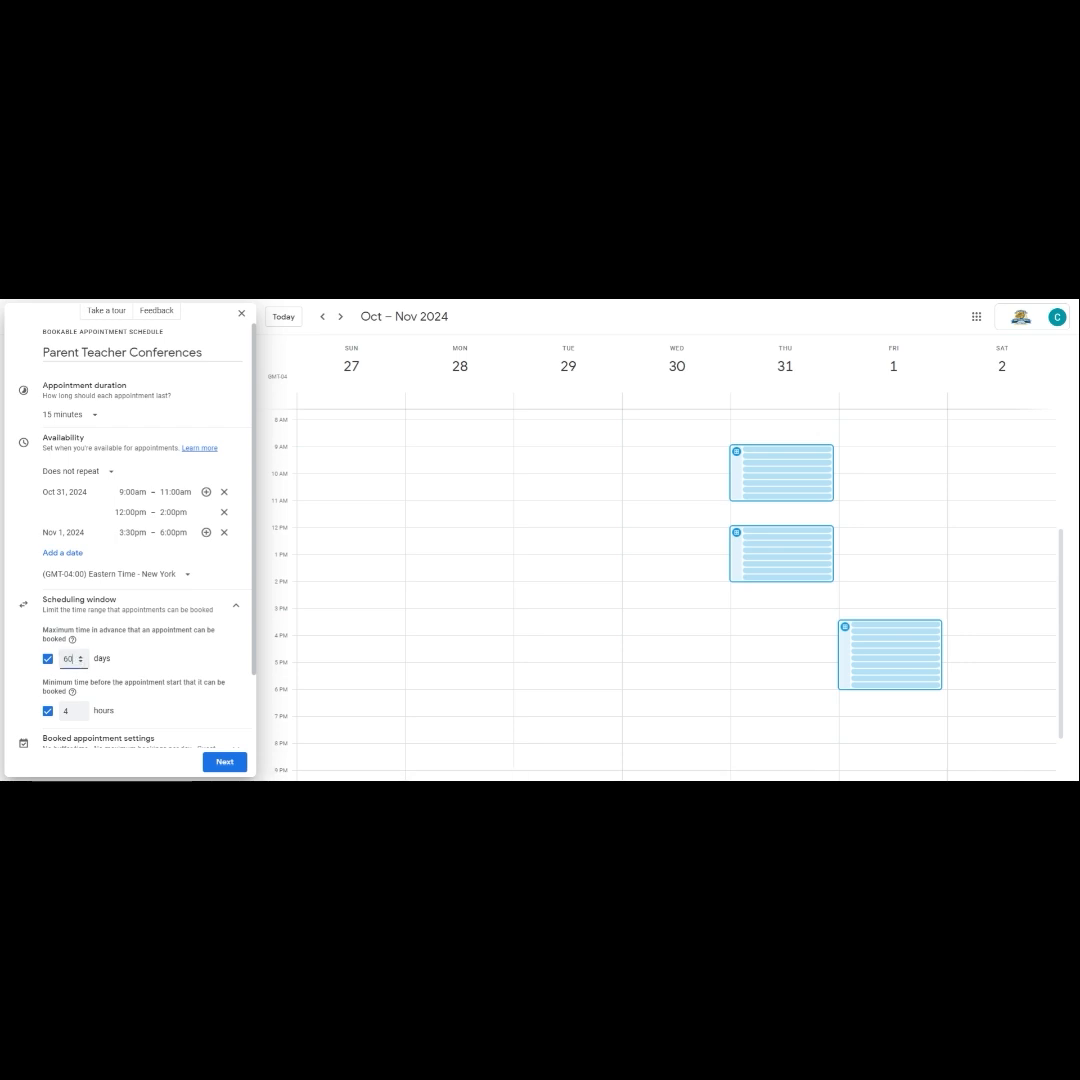
pyautogui.press('BackSpace')
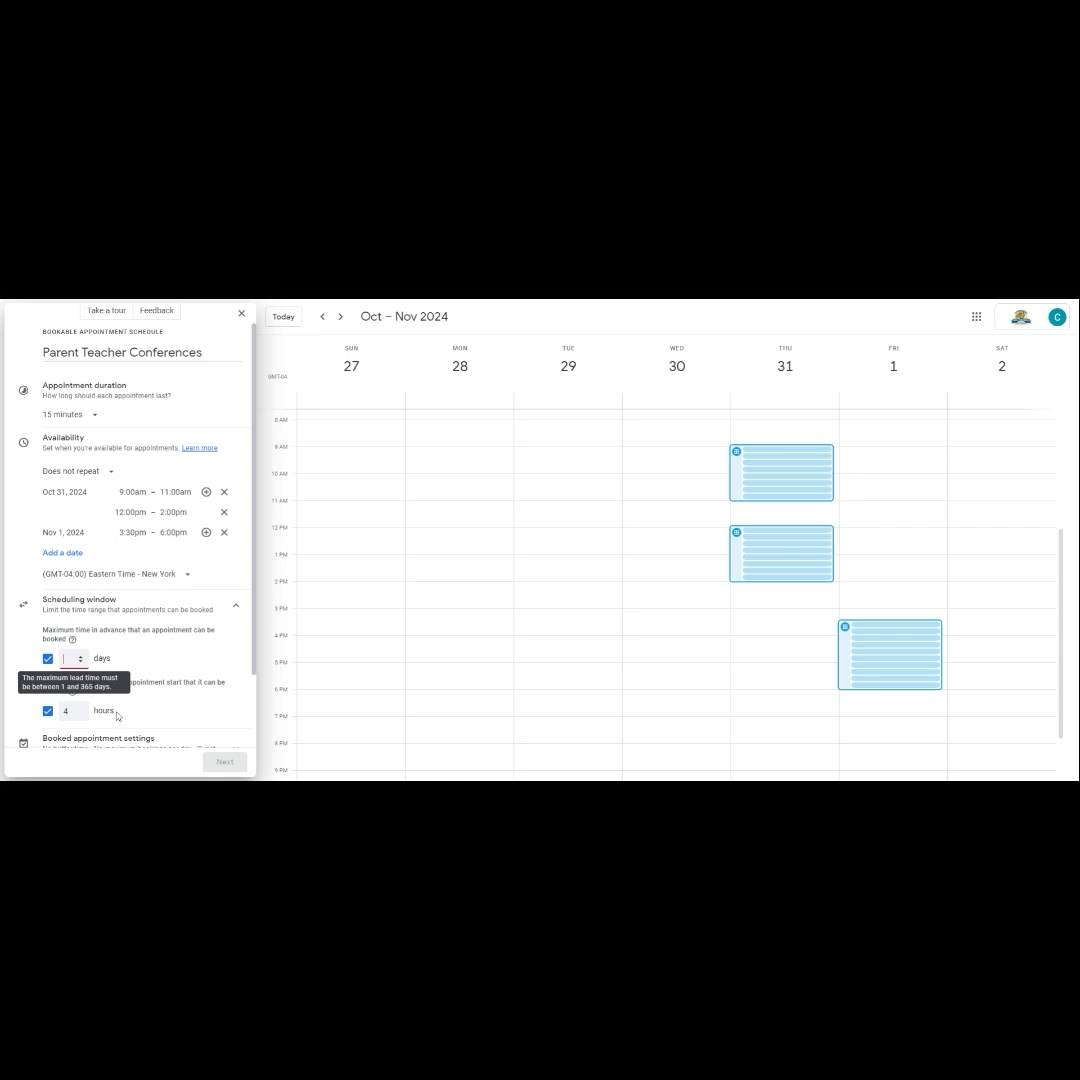
pyautogui.write('30')
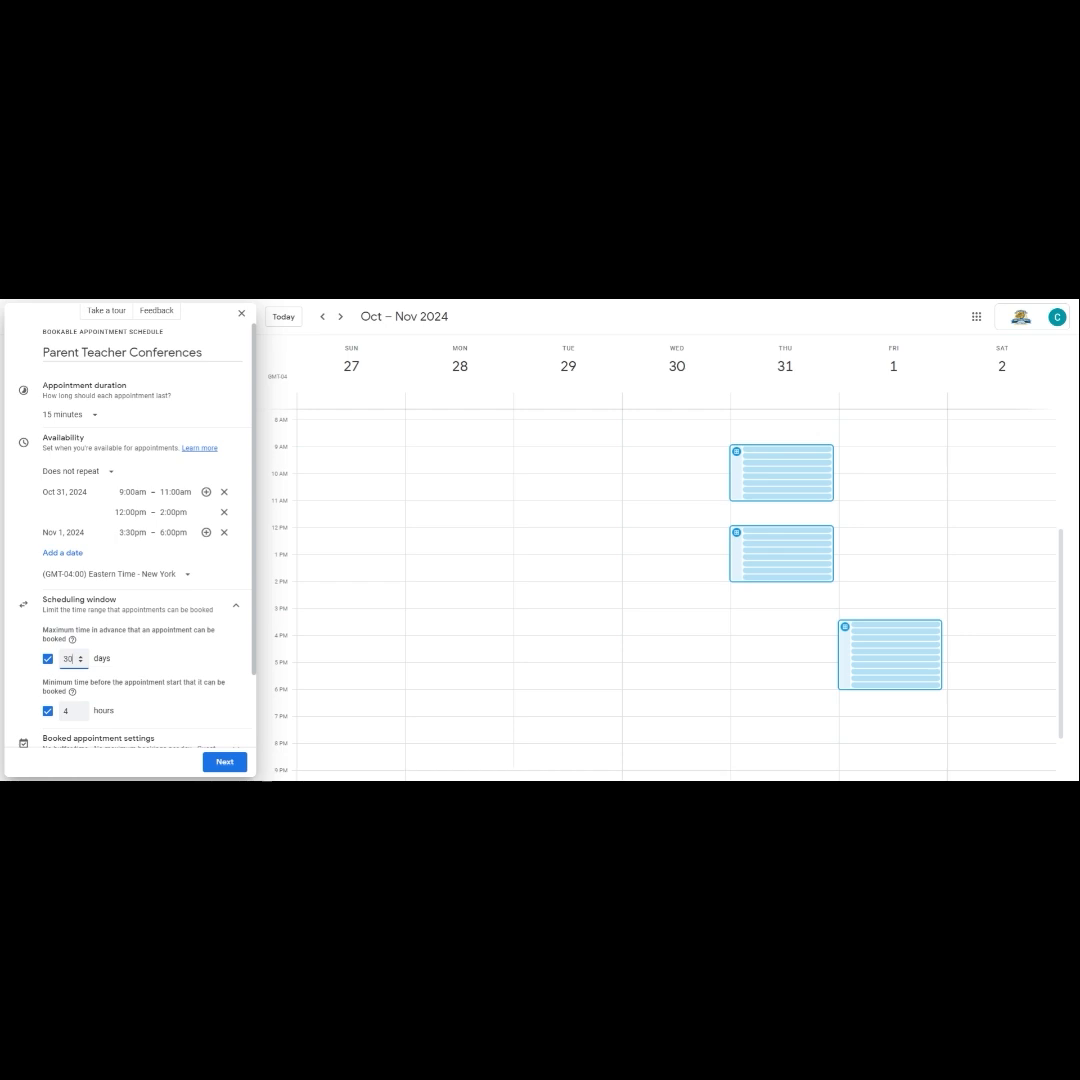
pyautogui.scroll(-1, 130, 560)
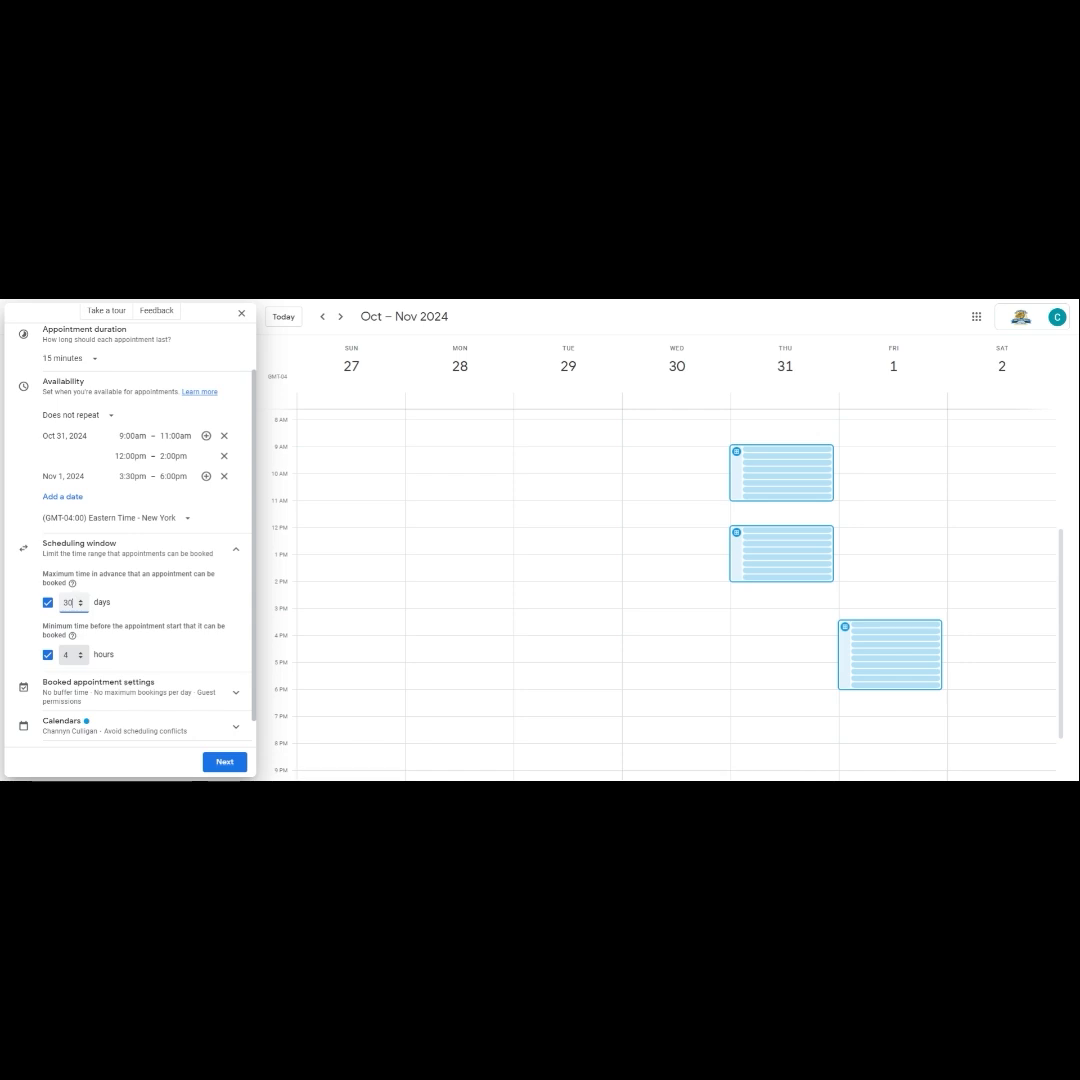
pyautogui.click(70, 655)
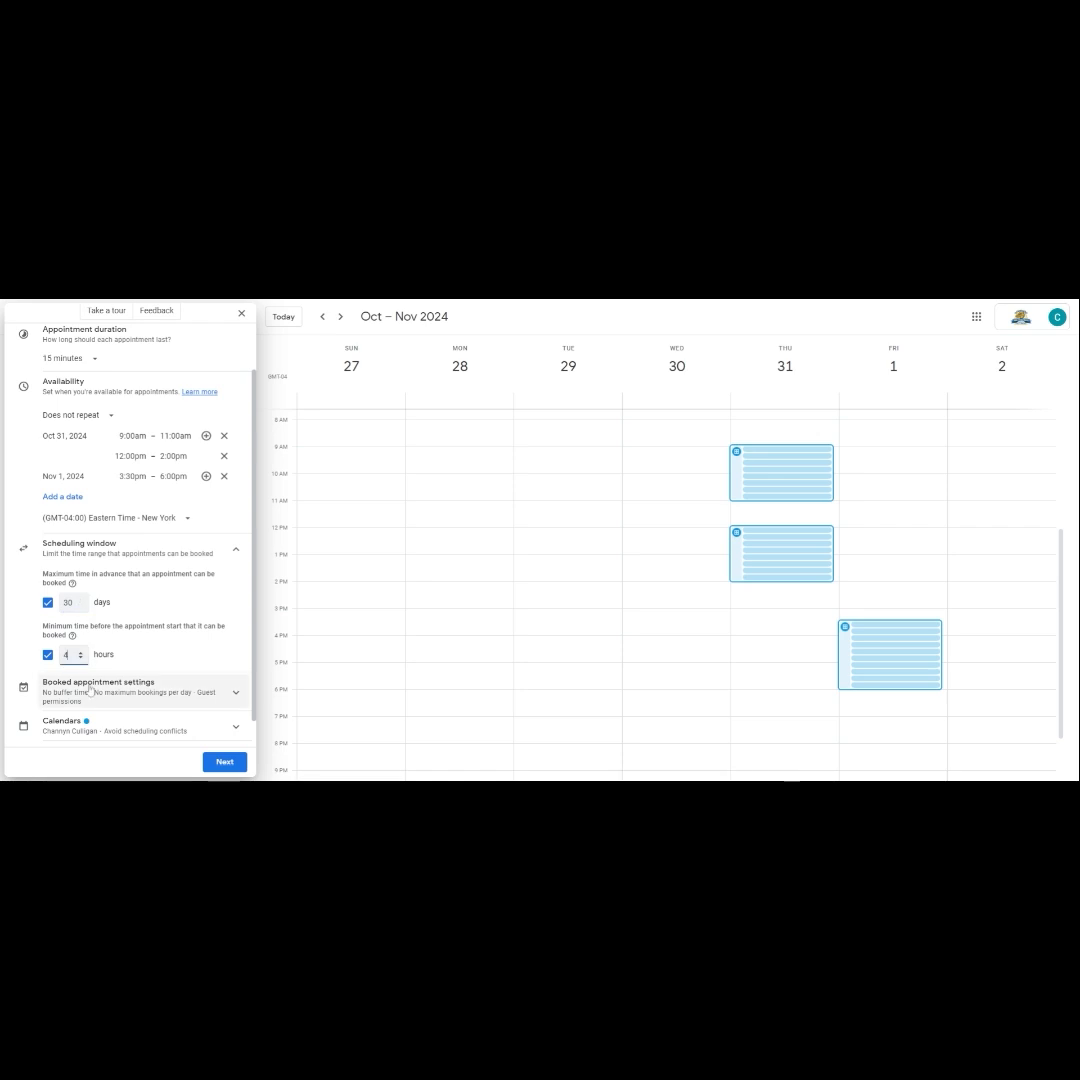
pyautogui.press('BackSpace')
pyautogui.write('24')
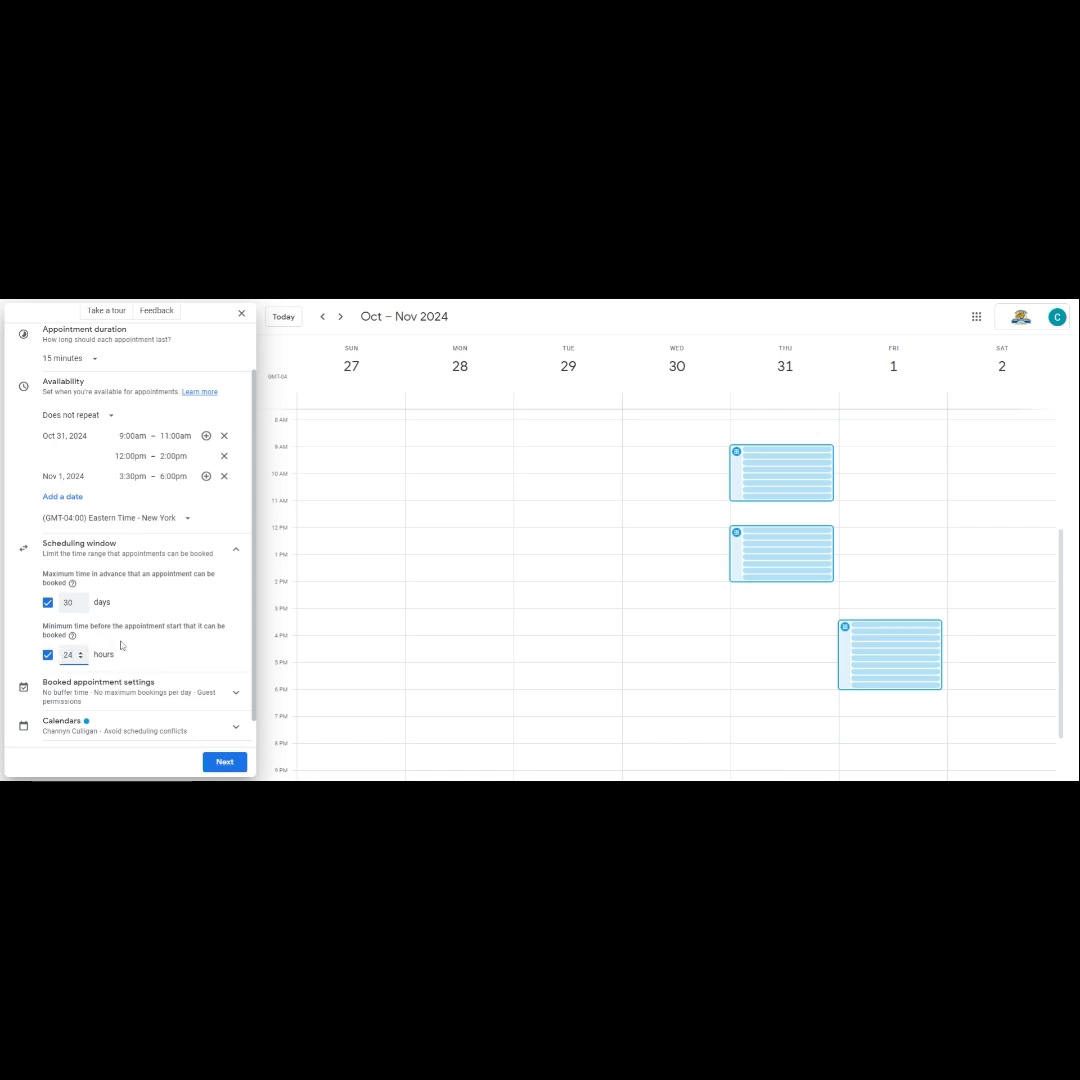
# - Enable buffer time between appointment slots in the booked appointment settings and set it to 5 minutes
pyautogui.scroll(-1, 124, 643)
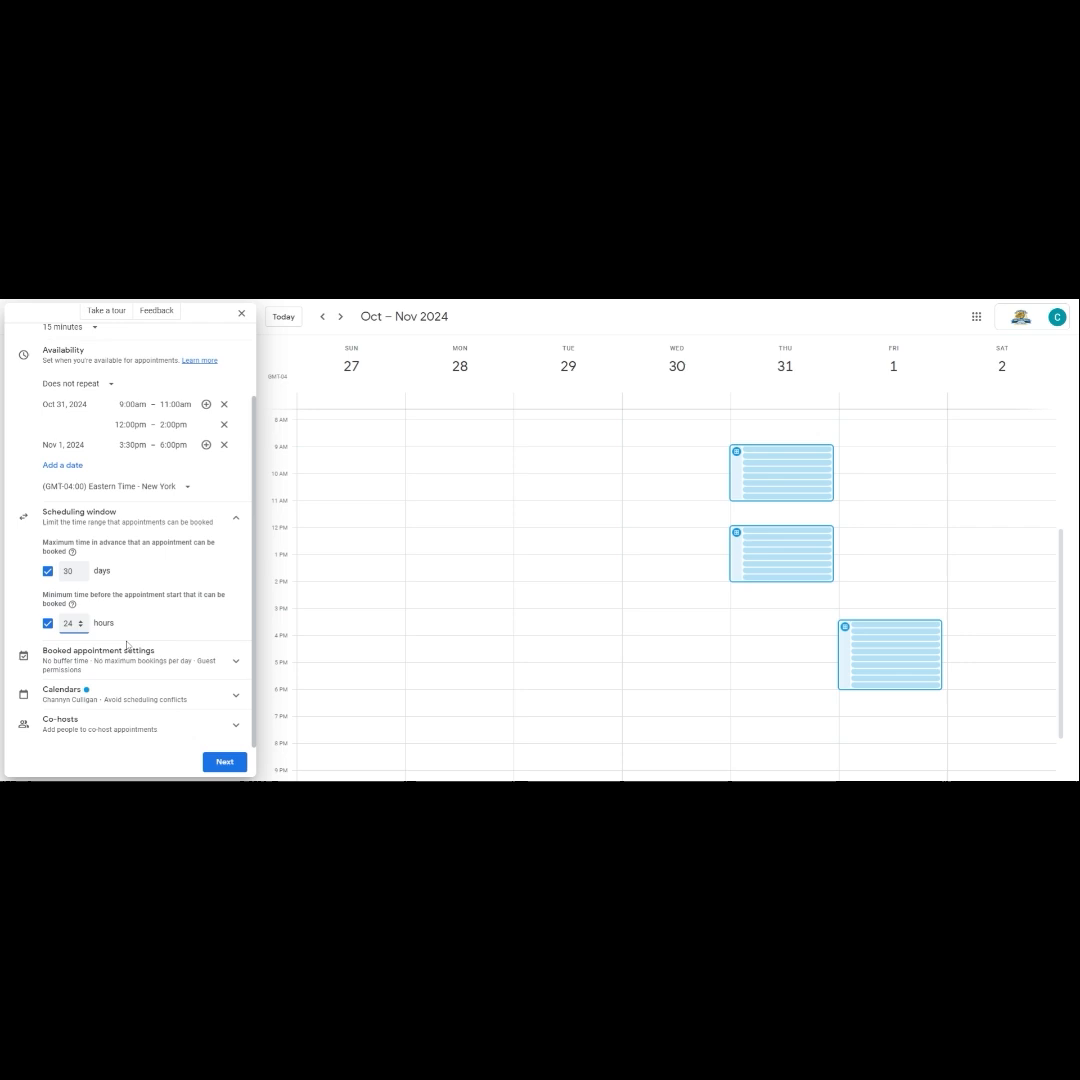
pyautogui.click(237, 664)
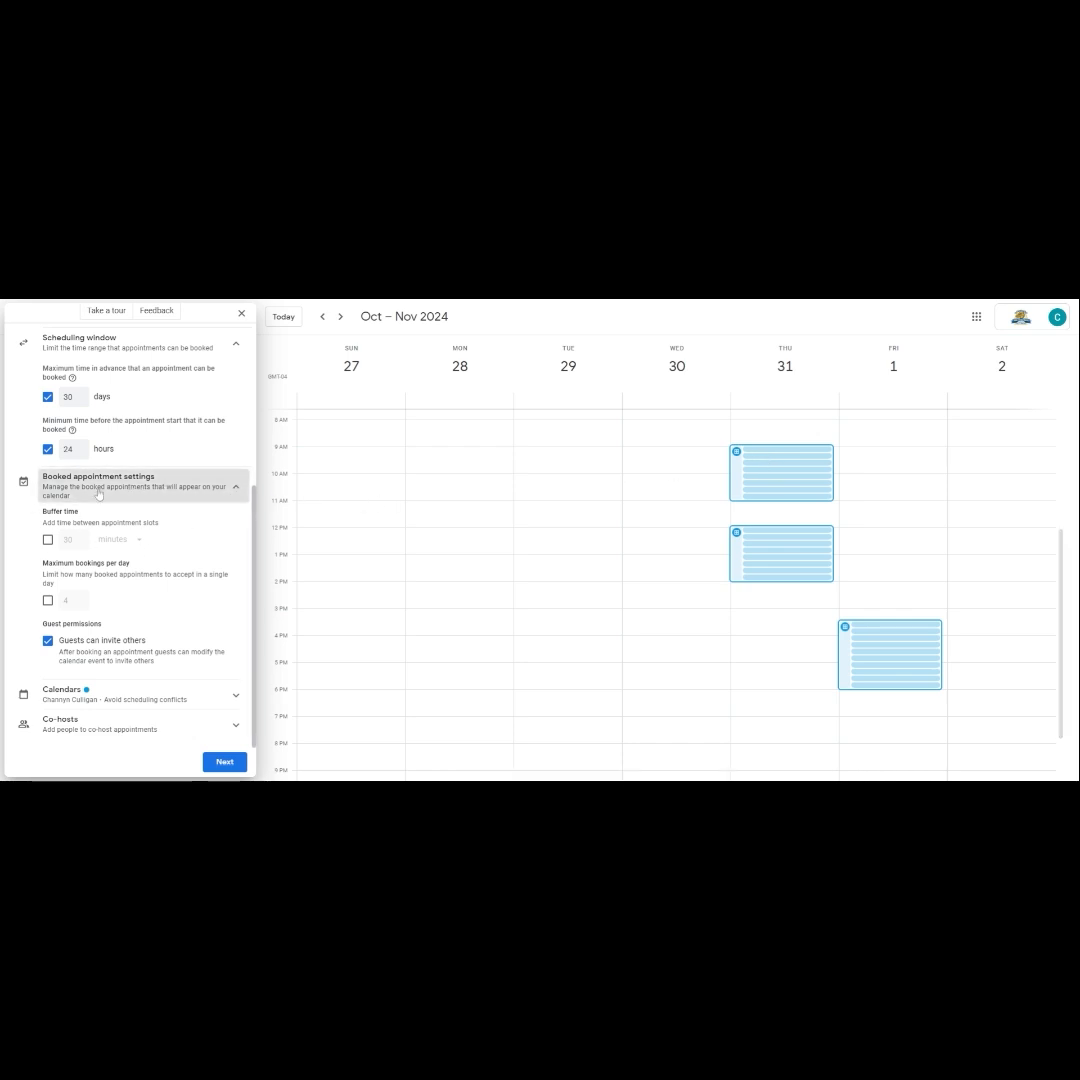
pyautogui.click(48, 540)
pyautogui.click(73, 541)
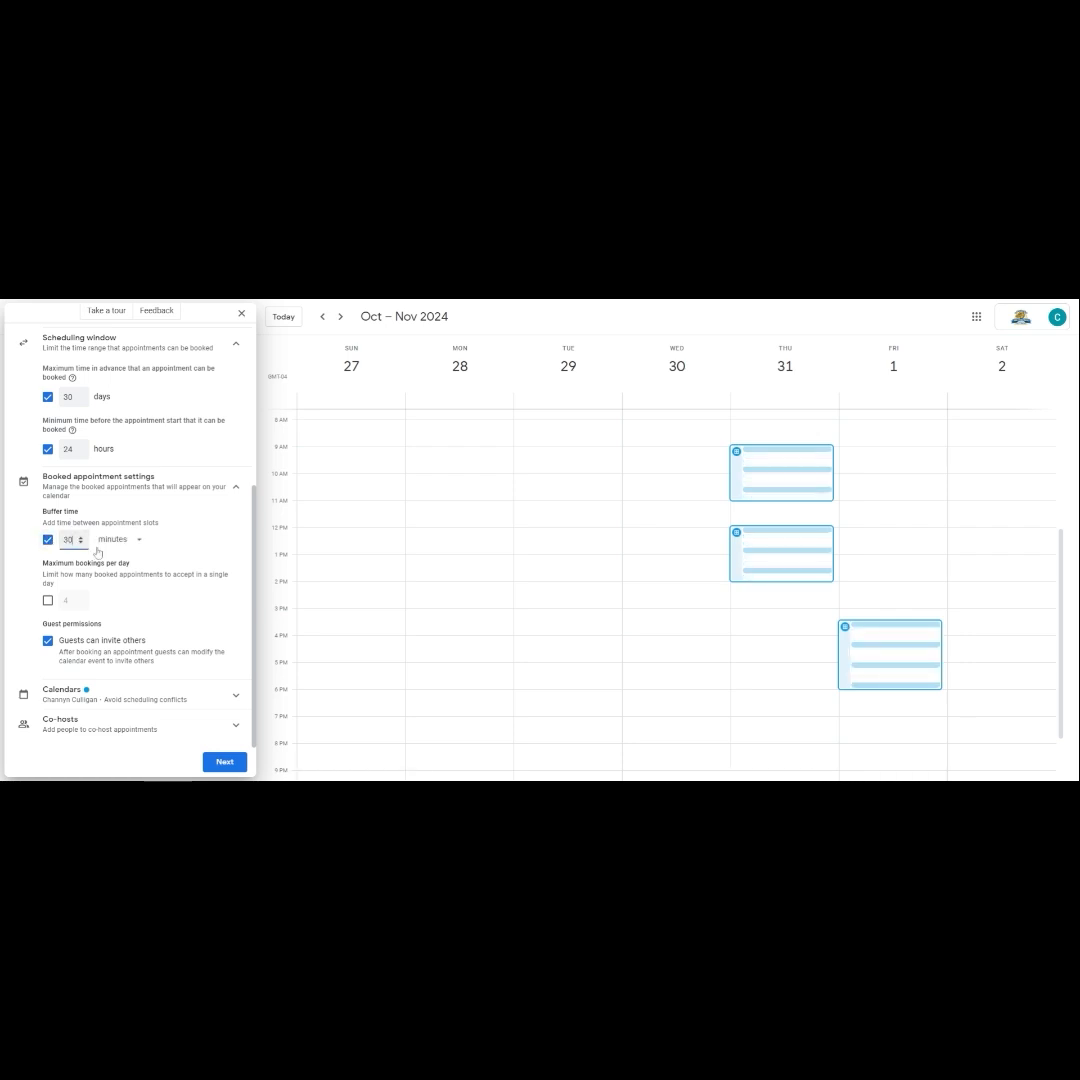
pyautogui.press('BackSpace')
pyautogui.press('BackSpace')
pyautogui.write('5')
# - Expand the schedule's calendar availability settings and its co-host settings
pyautogui.click(238, 700)
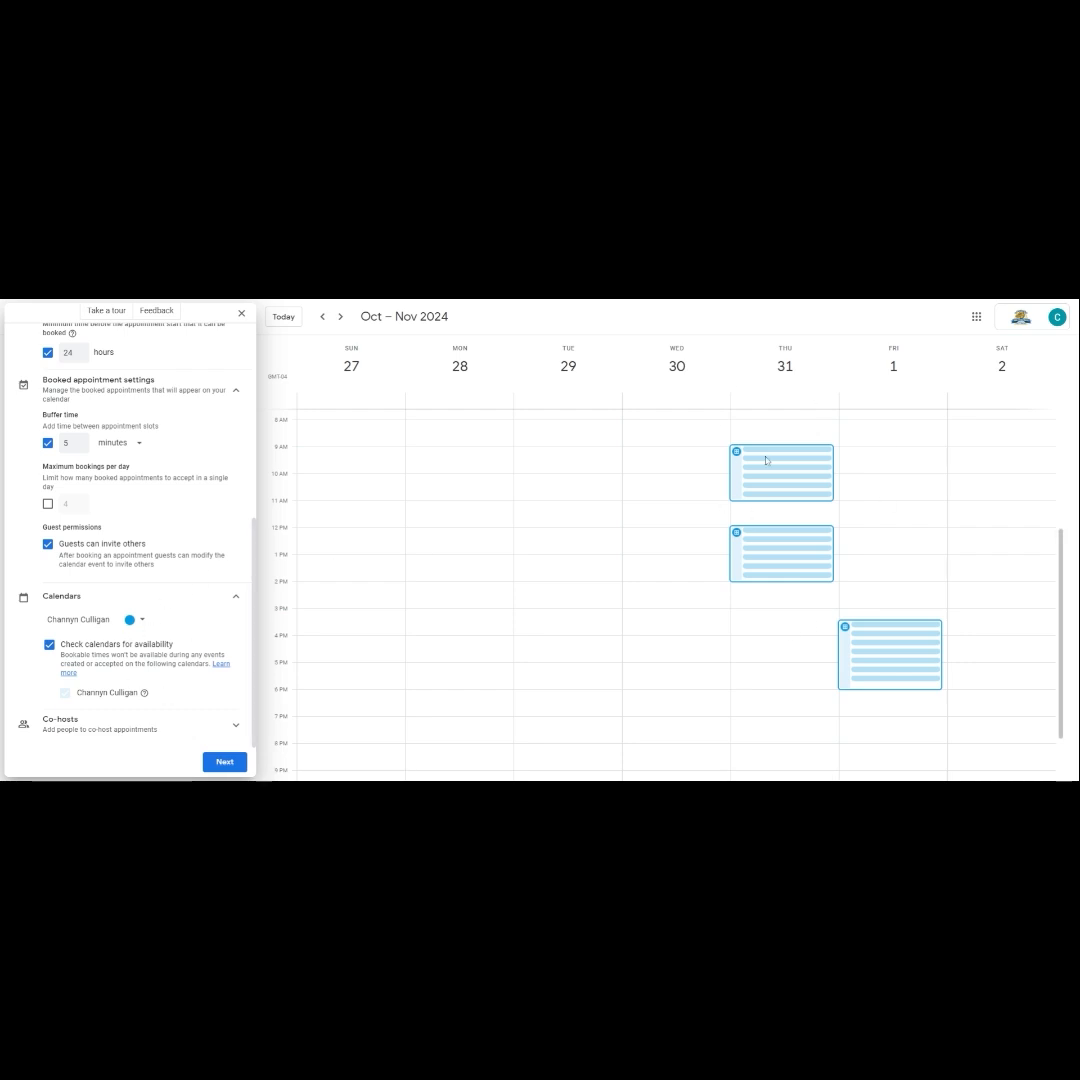
pyautogui.click(180, 732)
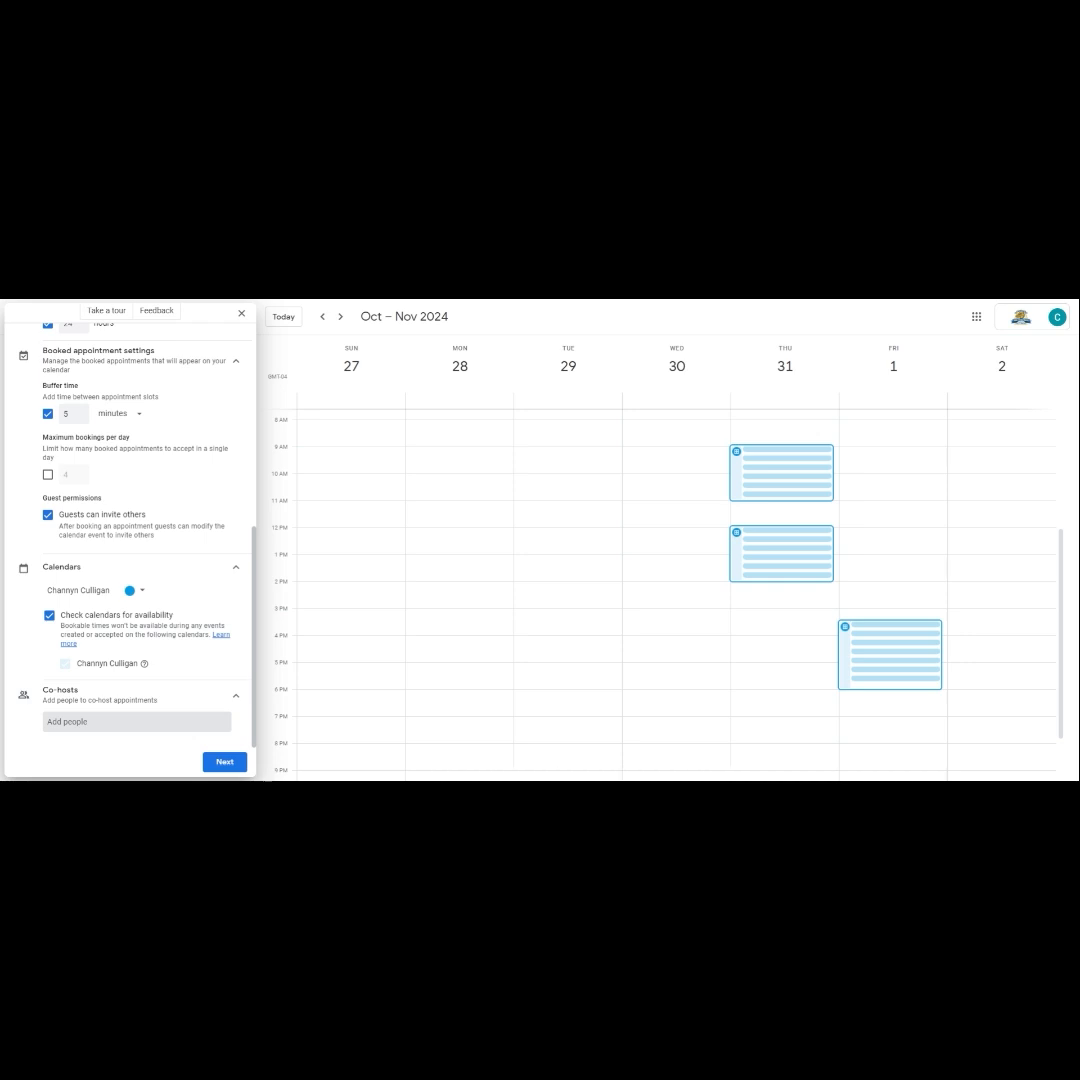
# - Leave the co-hosts empty, continue to the booking page details and expand the booking page photo and name settings
pyautogui.click(80, 722)
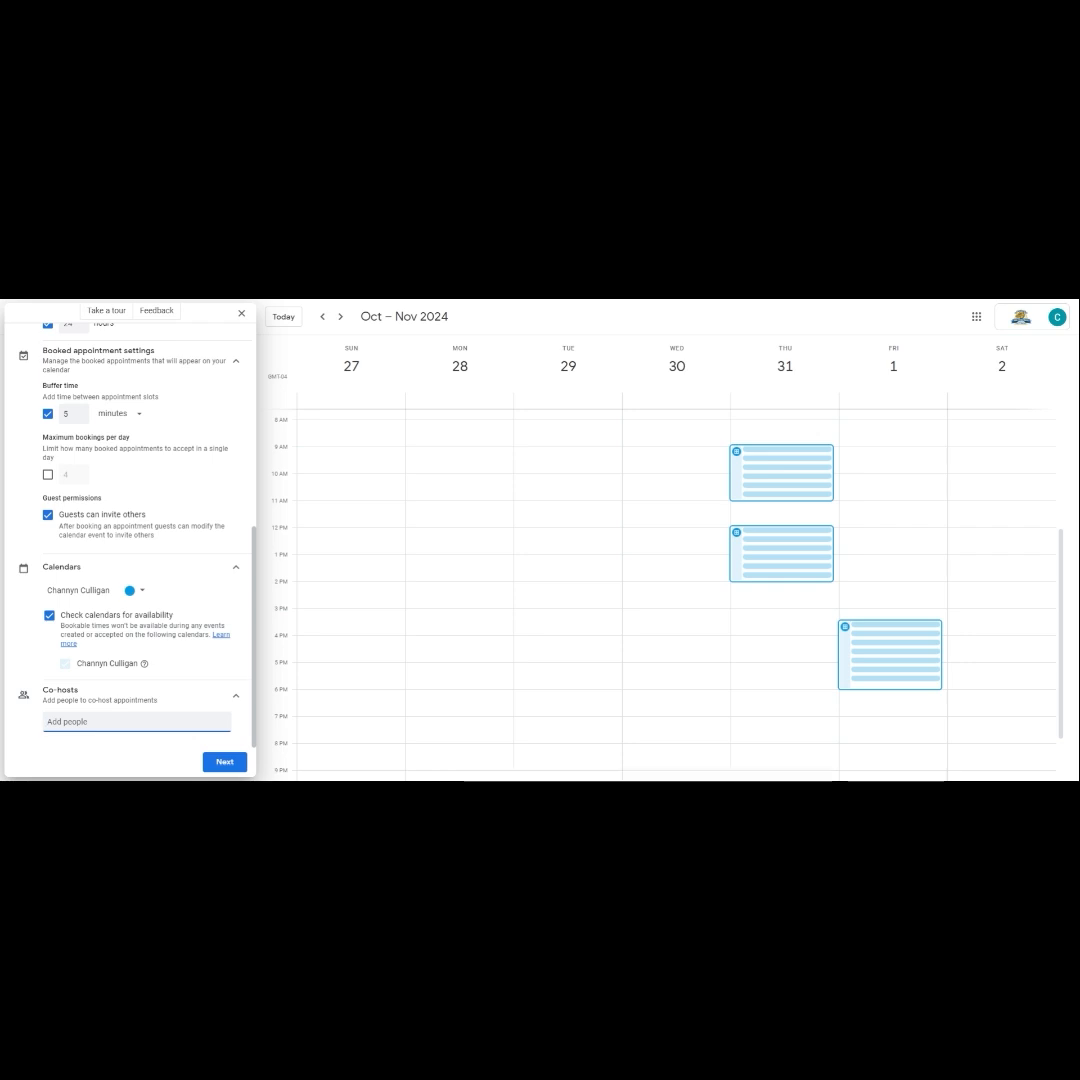
pyautogui.click(224, 763)
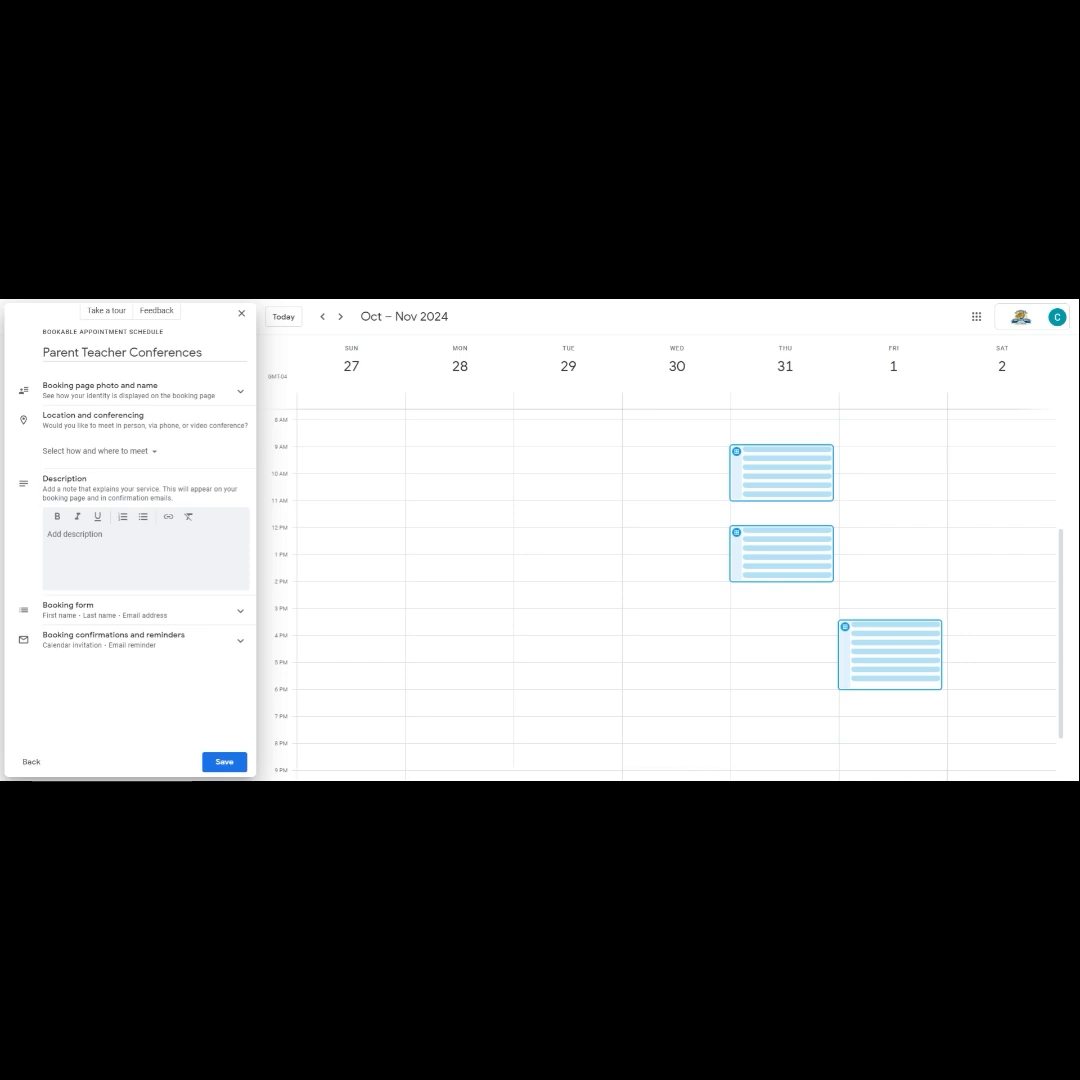
pyautogui.click(240, 395)
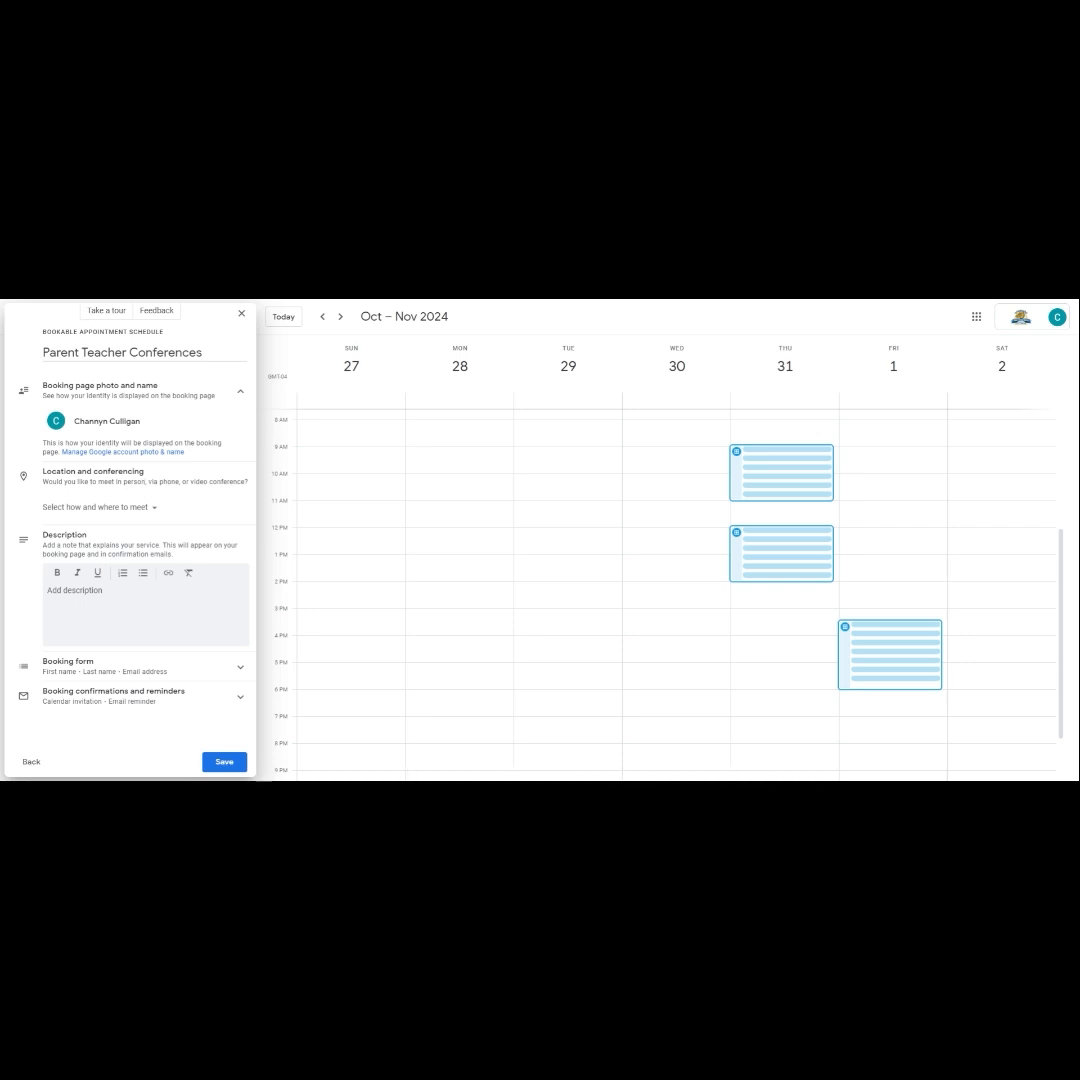
# - Set the location to an in-person meeting at Olmsted Falls Intermediate School, found by searching for "OFIS"
pyautogui.click(155, 508)
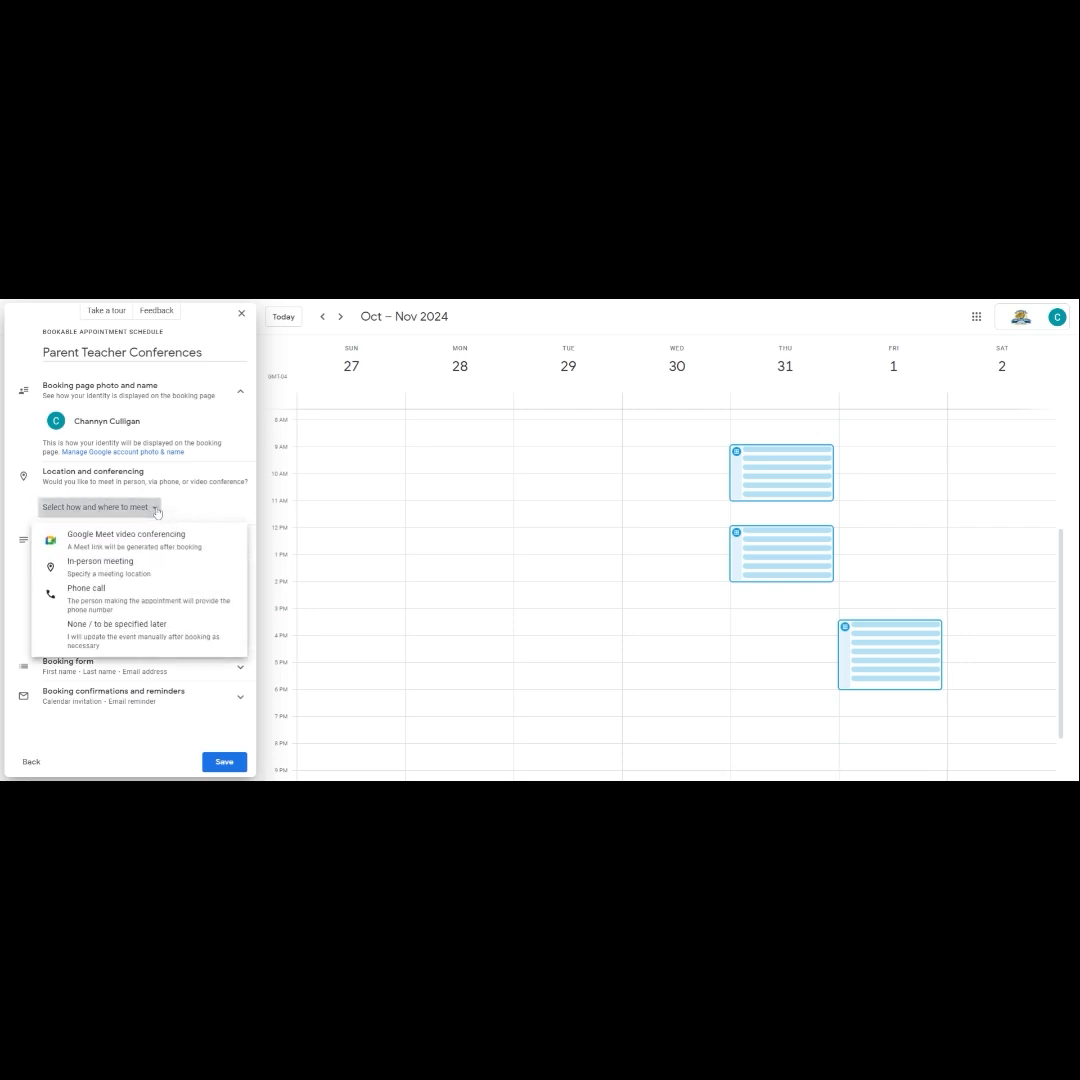
pyautogui.click(144, 566)
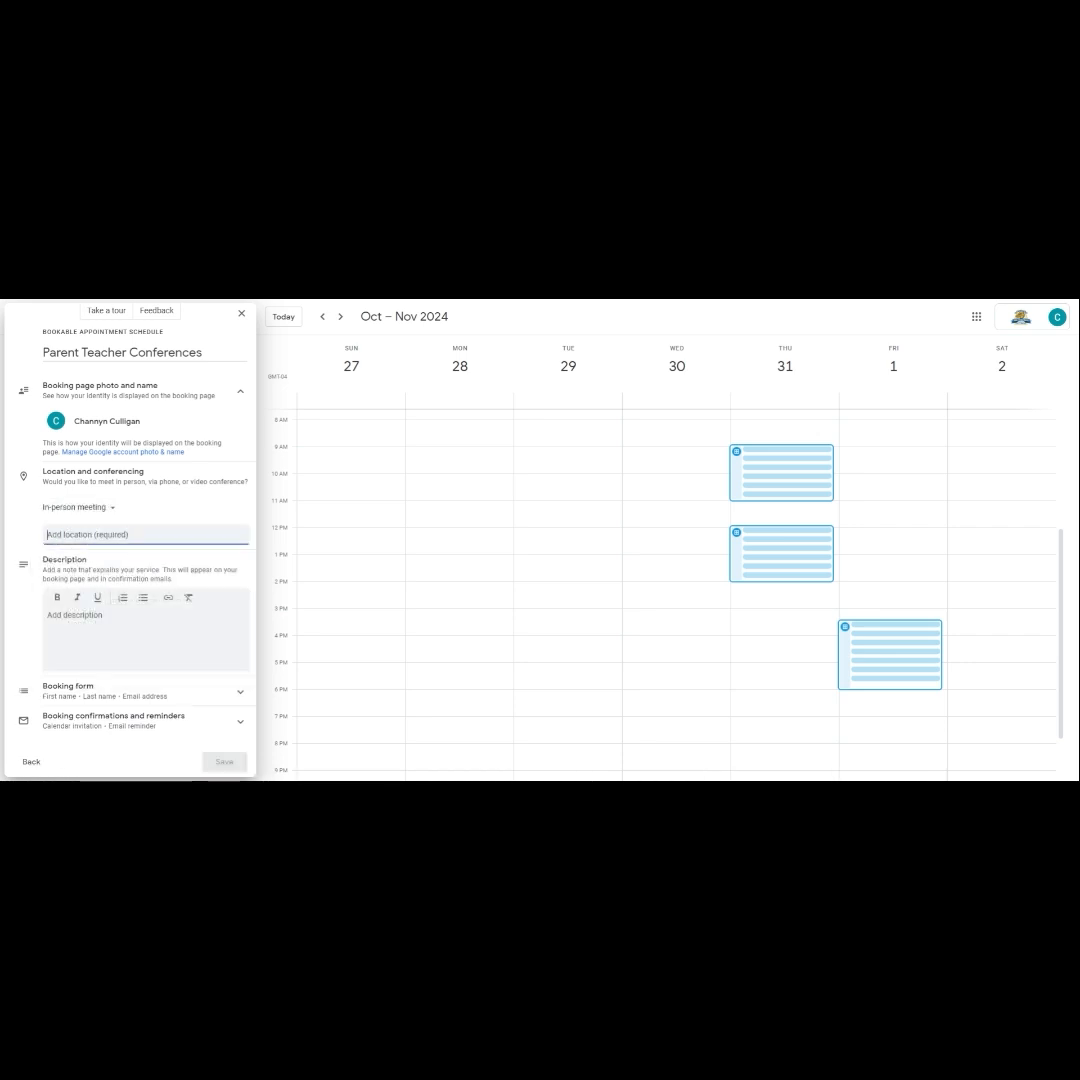
pyautogui.write('O')
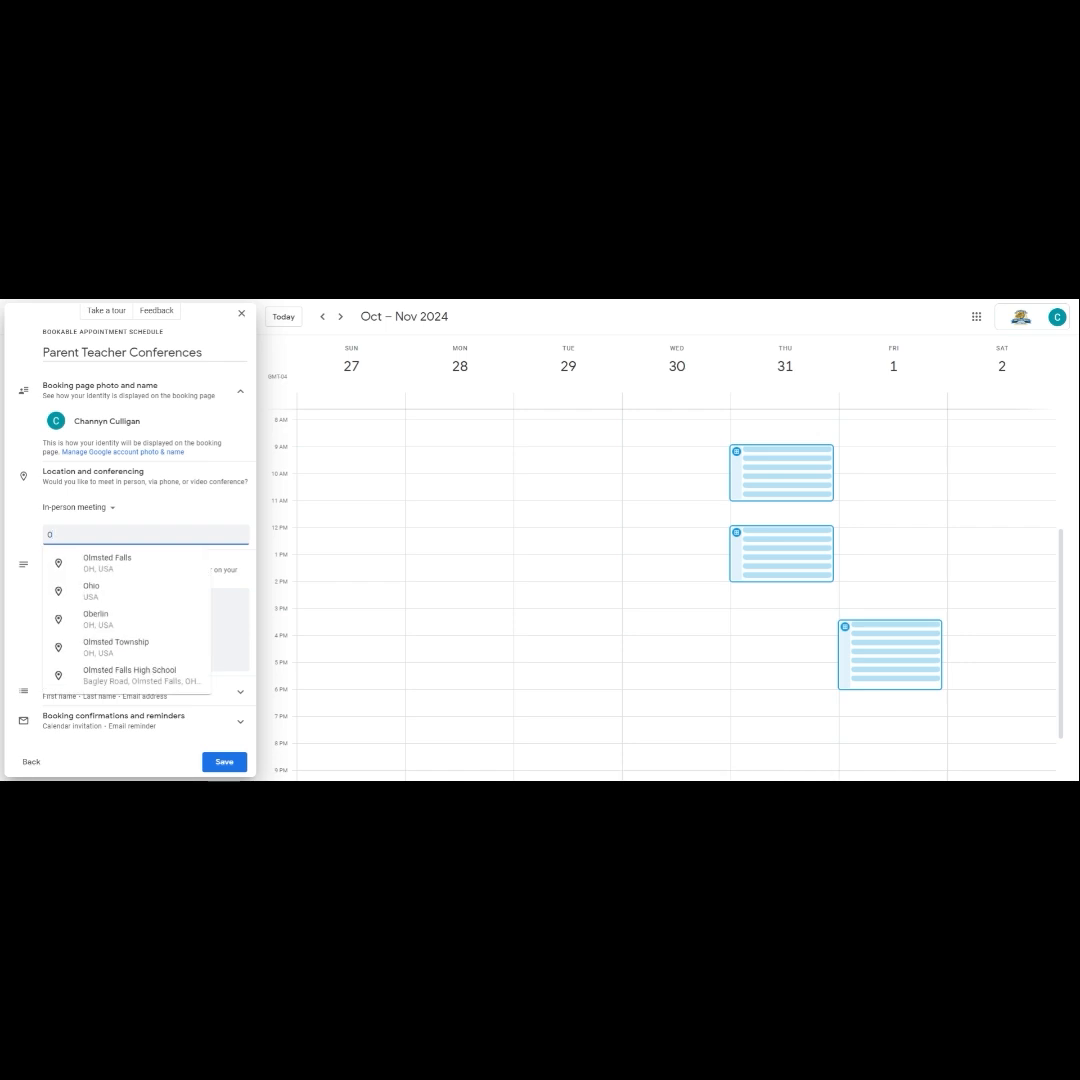
pyautogui.write('FIS')
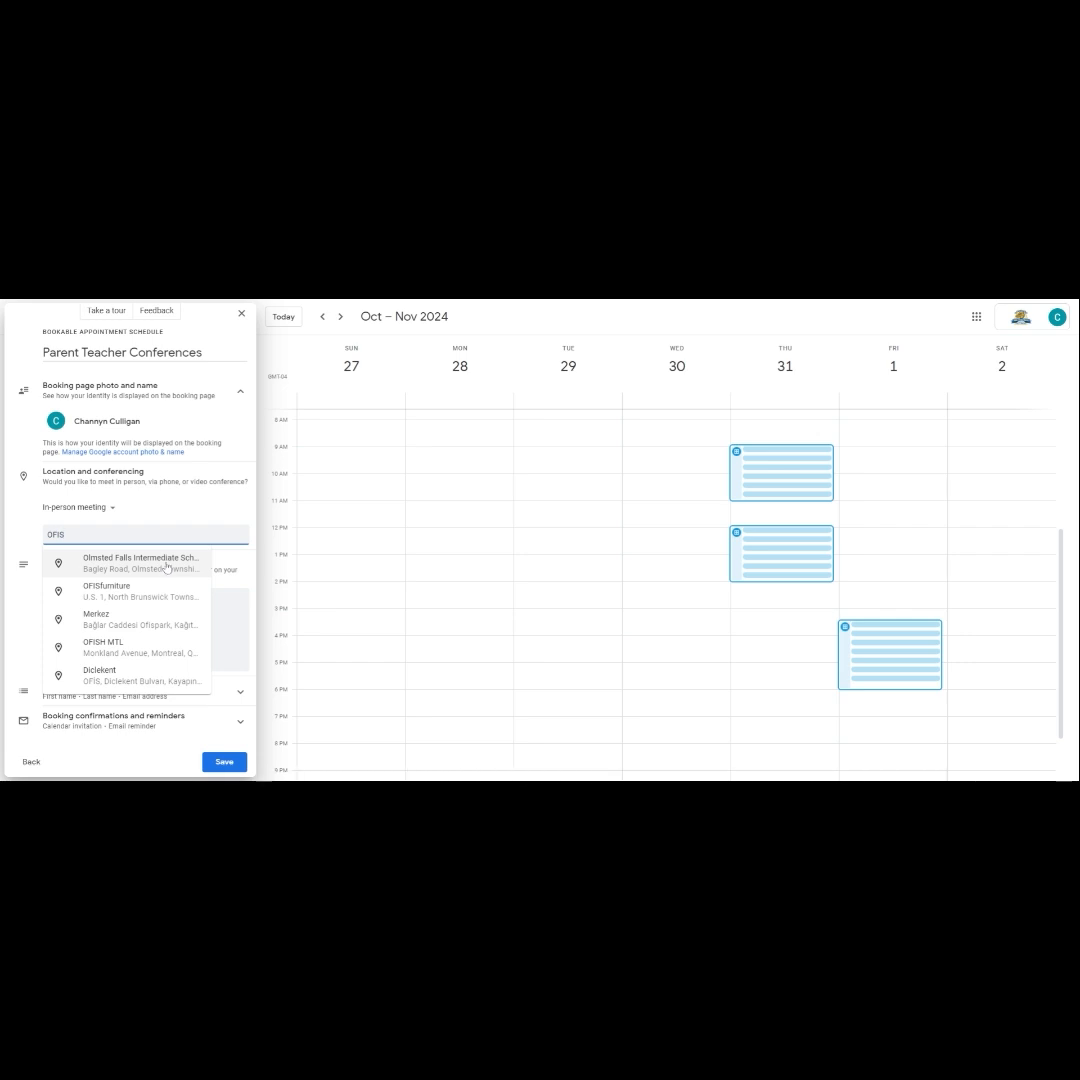
pyautogui.click(166, 567)
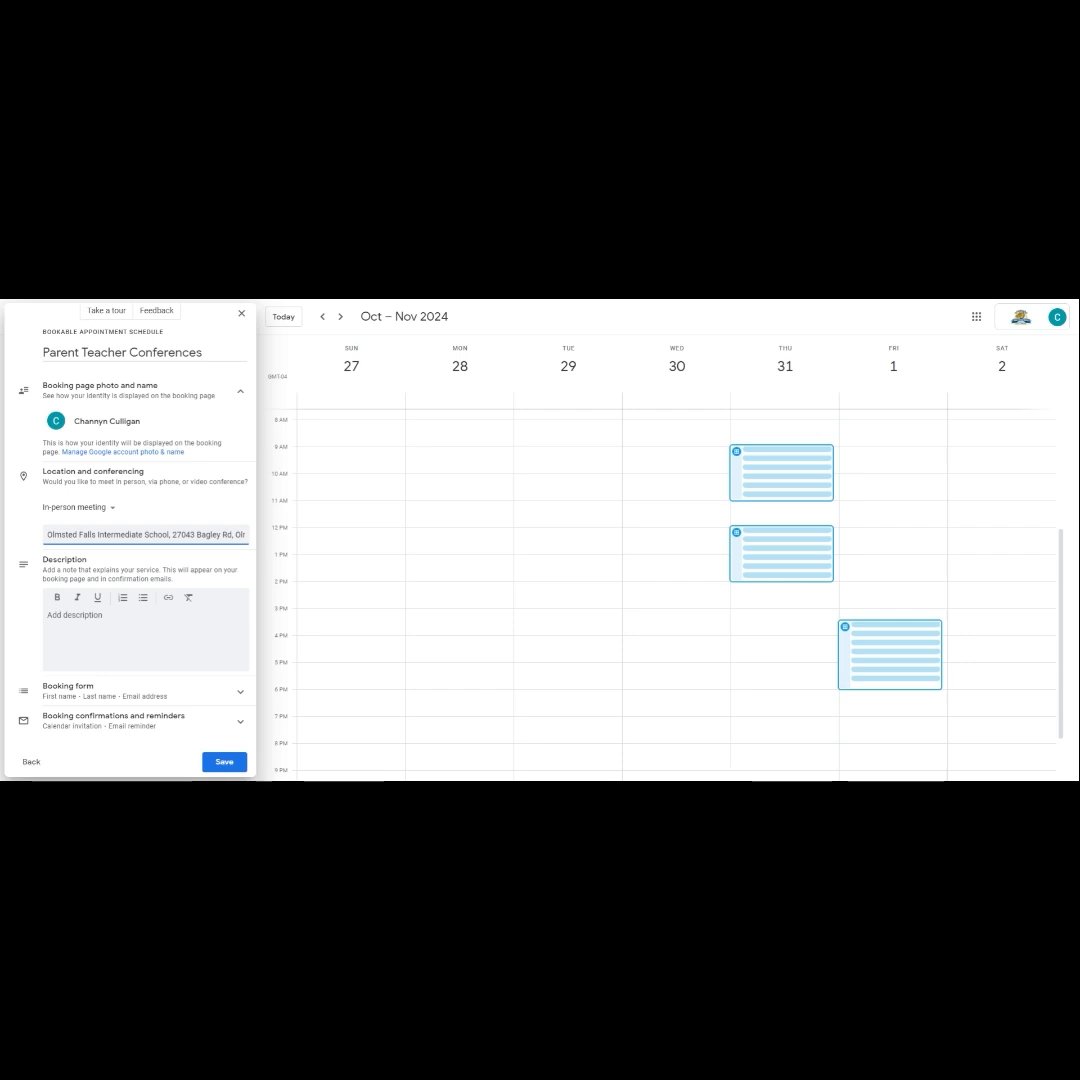
# - Enter the booking page description "Please book an appointment to meet with me to discuss your student."
pyautogui.click(75, 615)
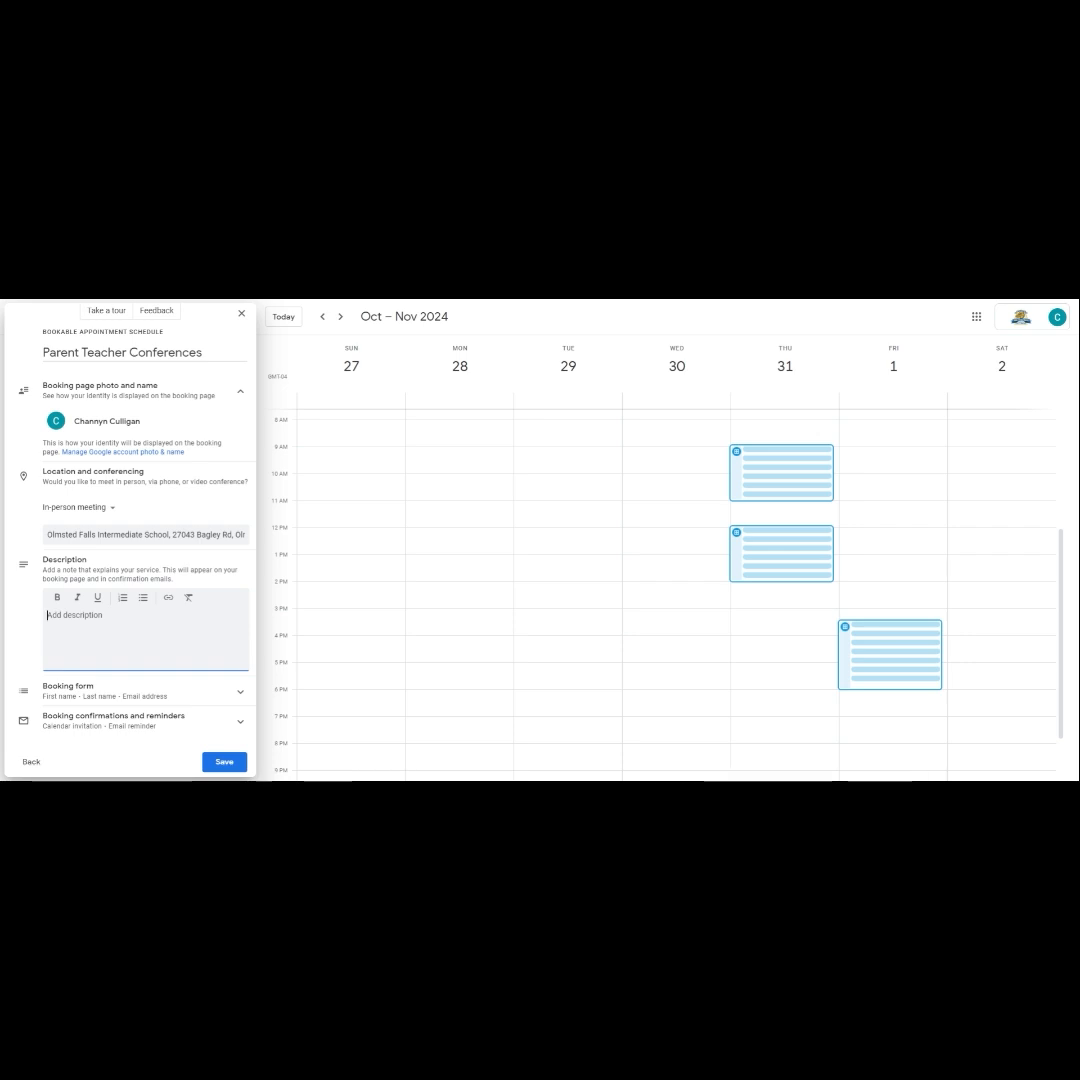
pyautogui.write('Please book a')
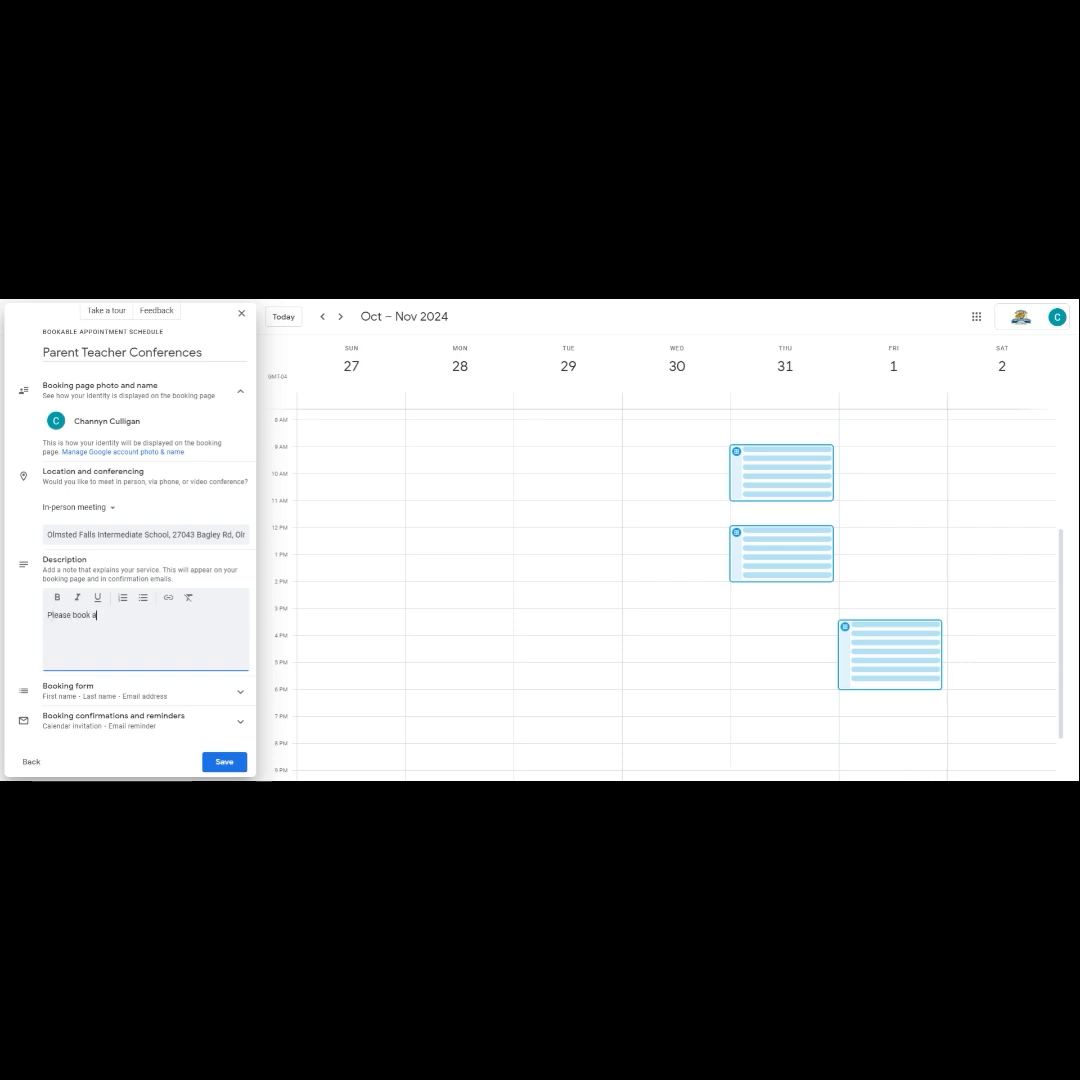
pyautogui.write('n appointment to meet')
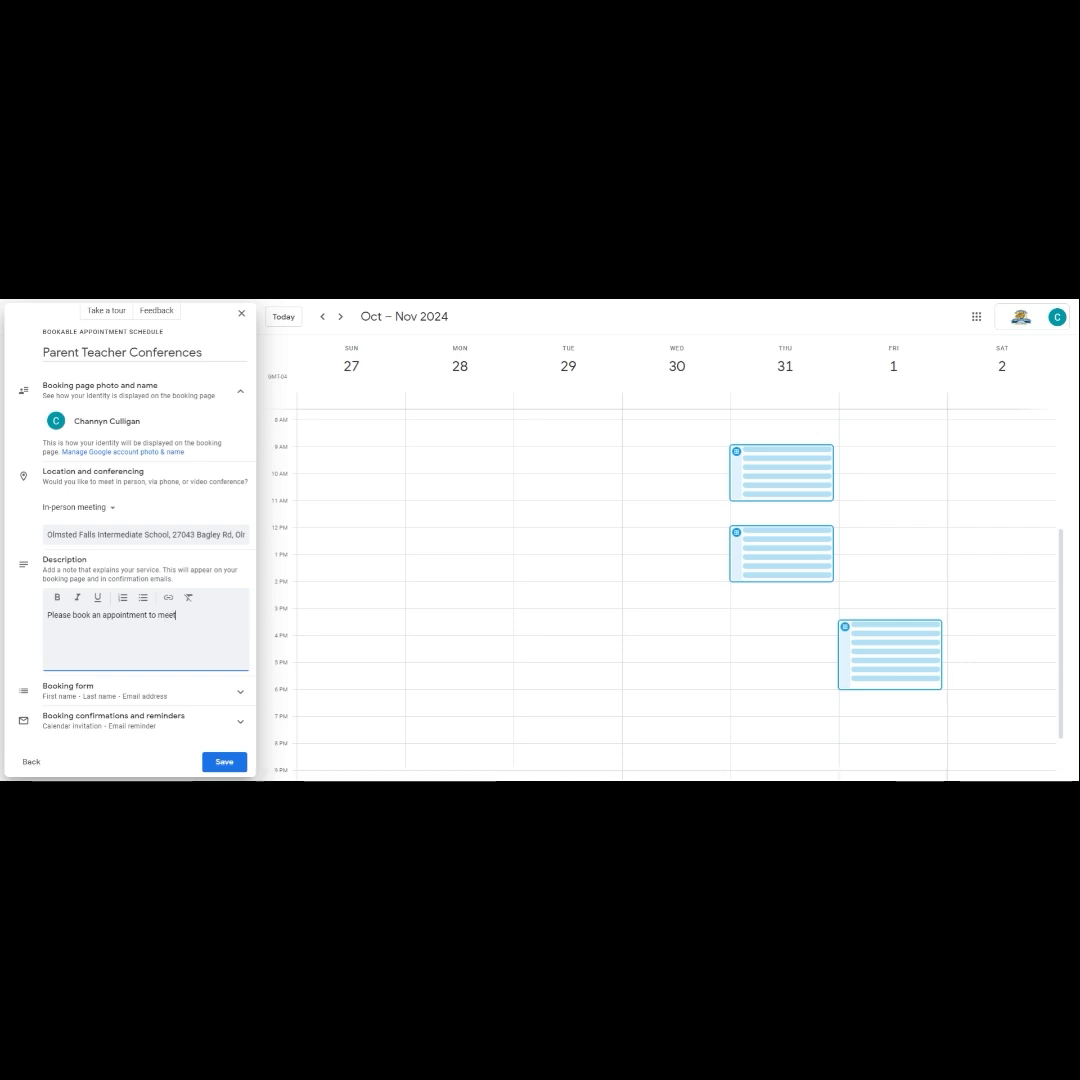
pyautogui.write(' with me to disc')
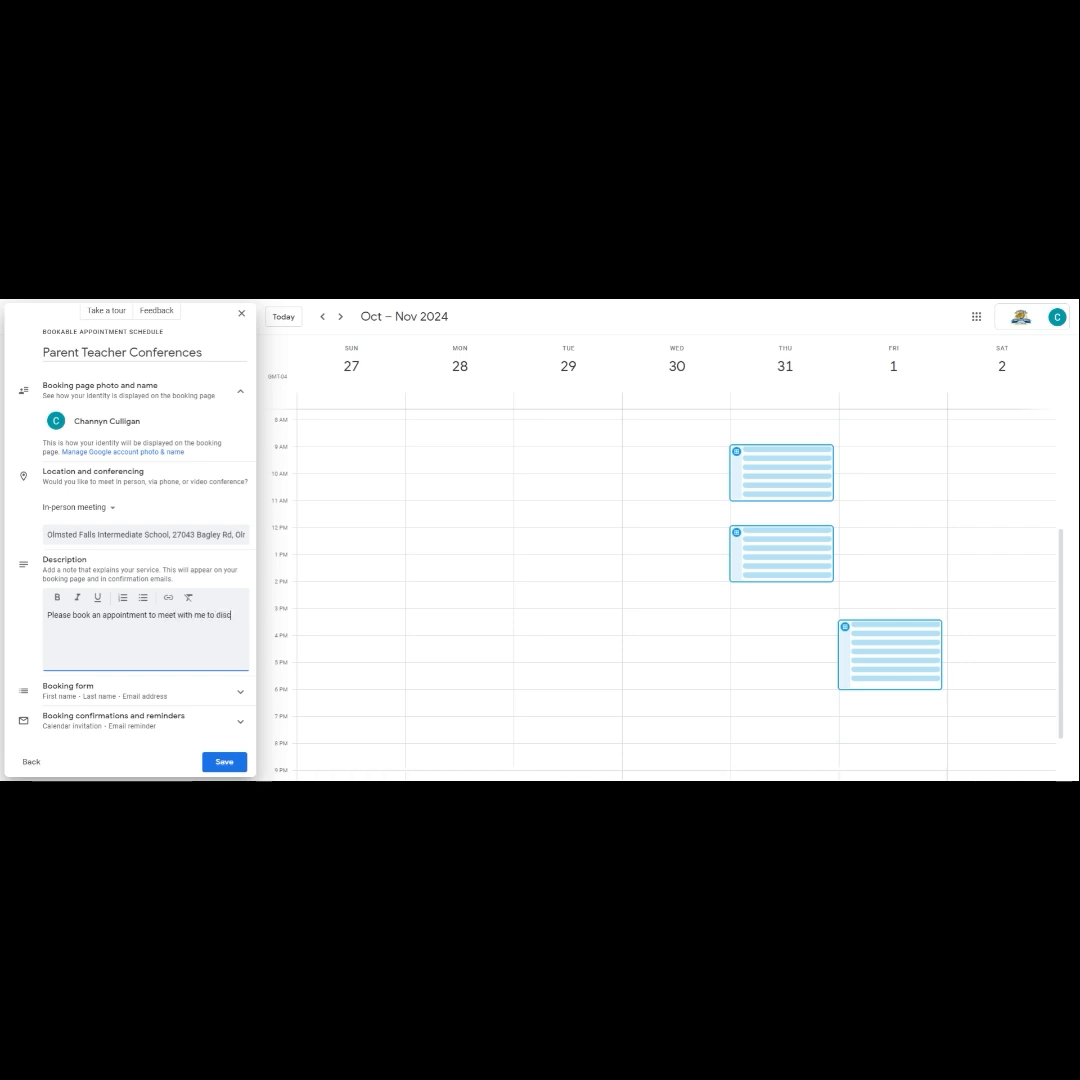
pyautogui.write('uss your student.')
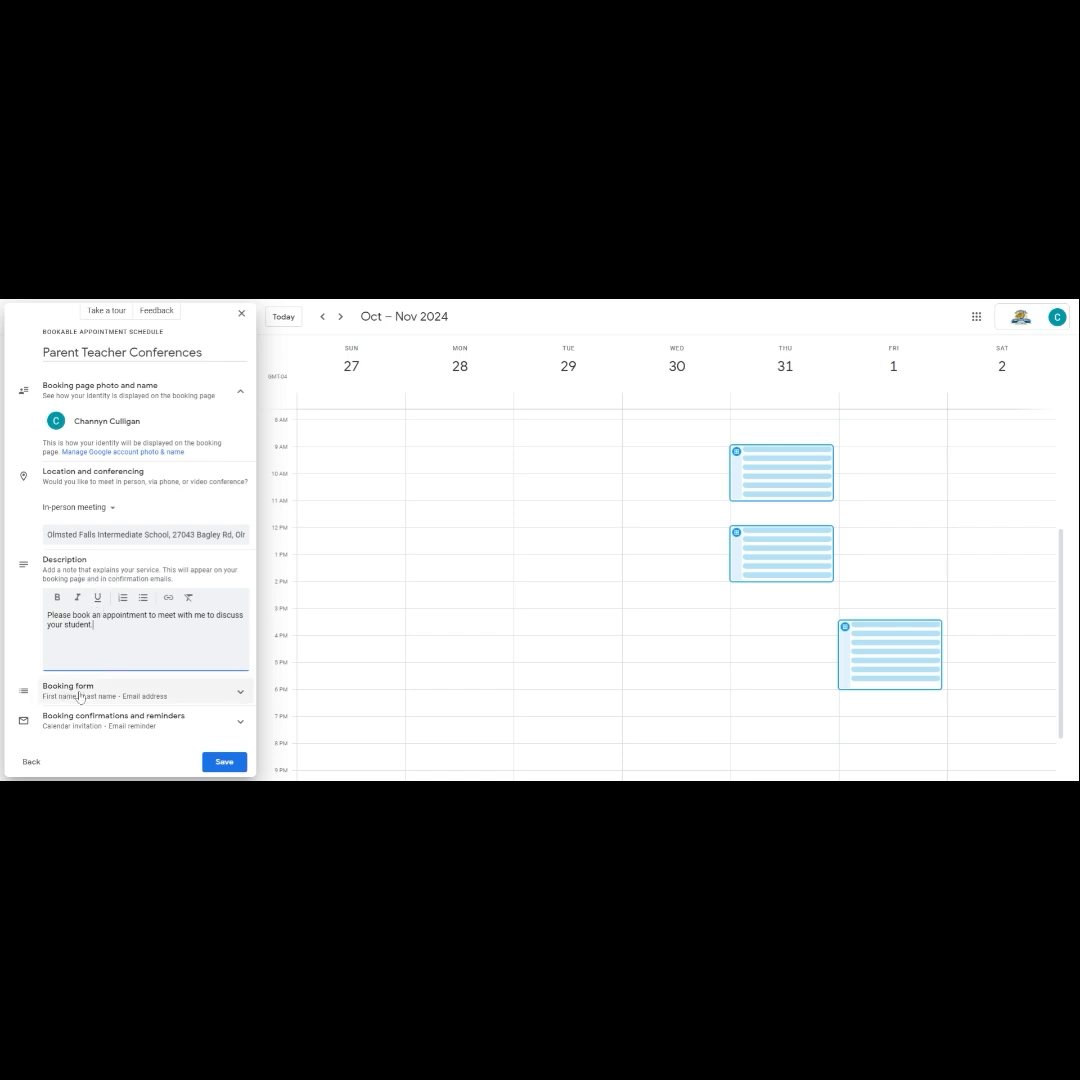
# - Add the phone number to the booking form as a required item
pyautogui.click(240, 699)
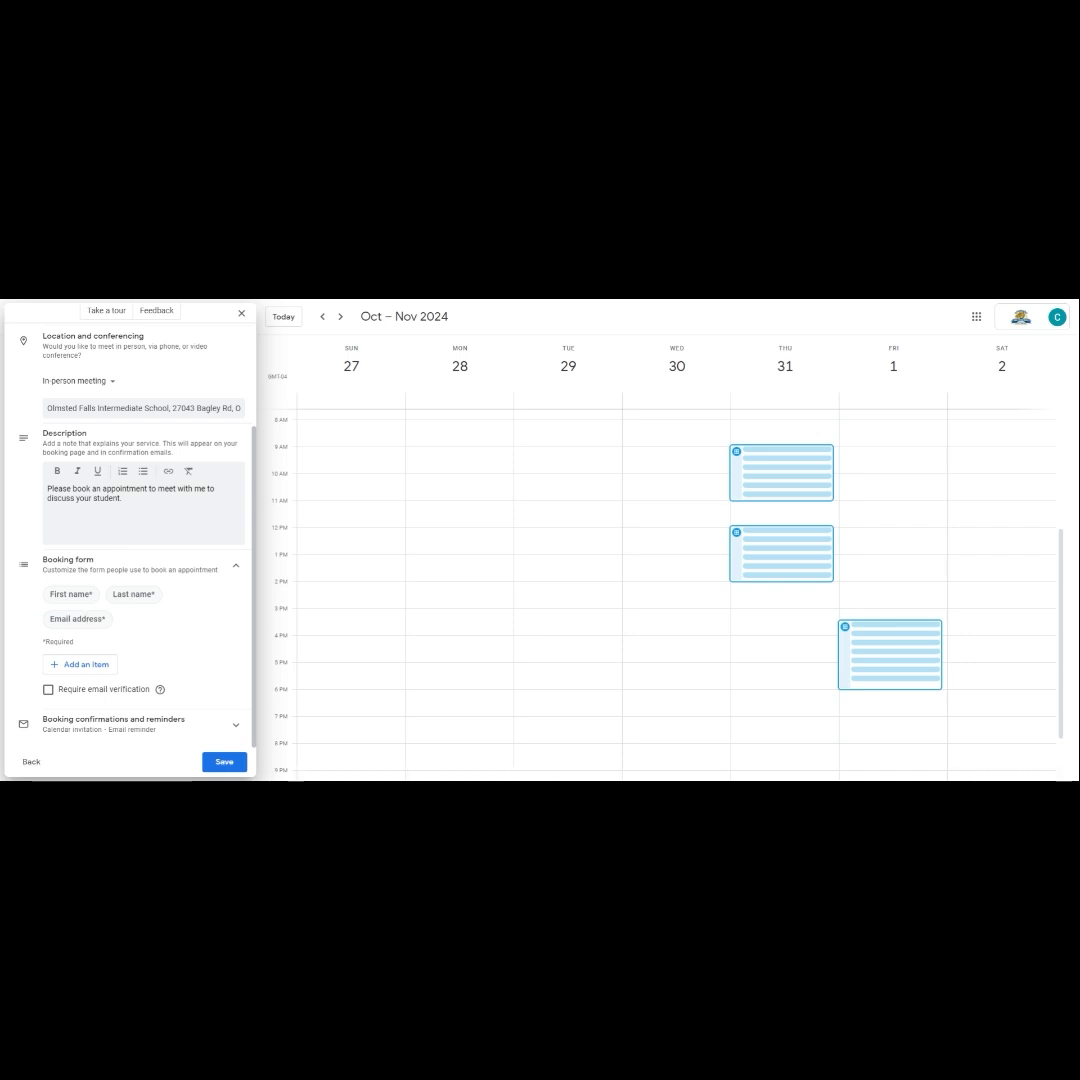
pyautogui.click(87, 666)
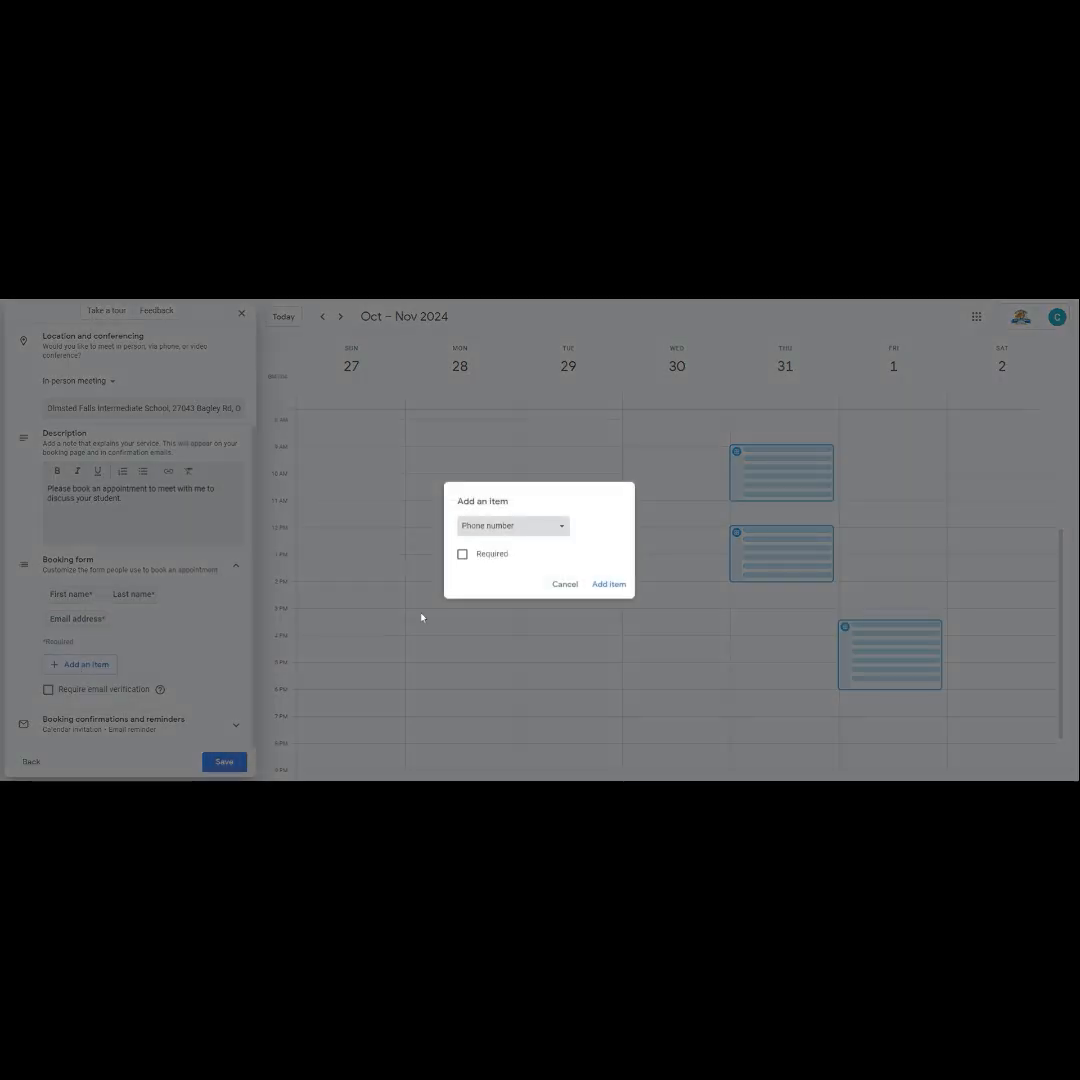
pyautogui.click(462, 554)
pyautogui.click(609, 584)
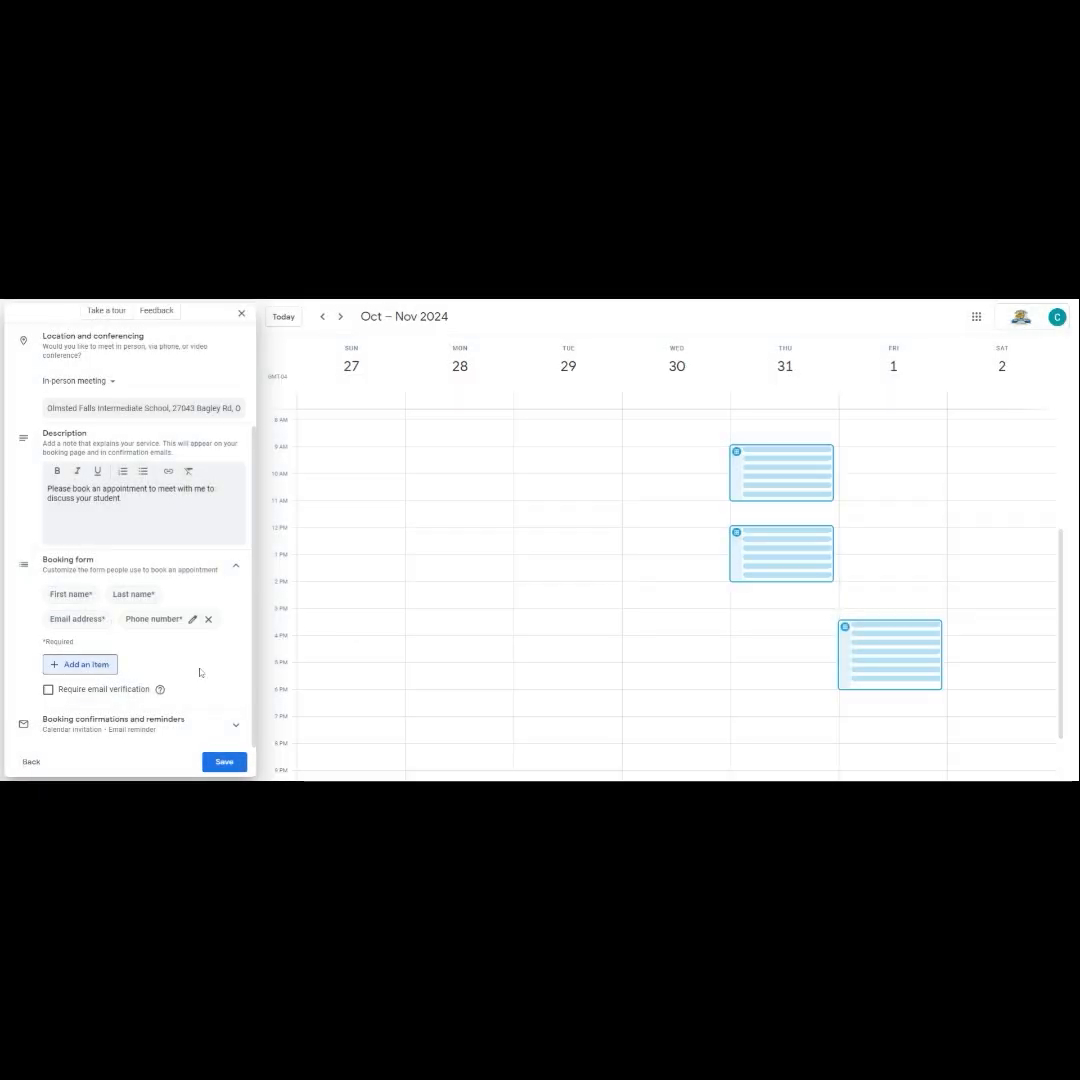
# - Add a required custom item labelled "Student's Name" to the booking form
pyautogui.click(90, 665)
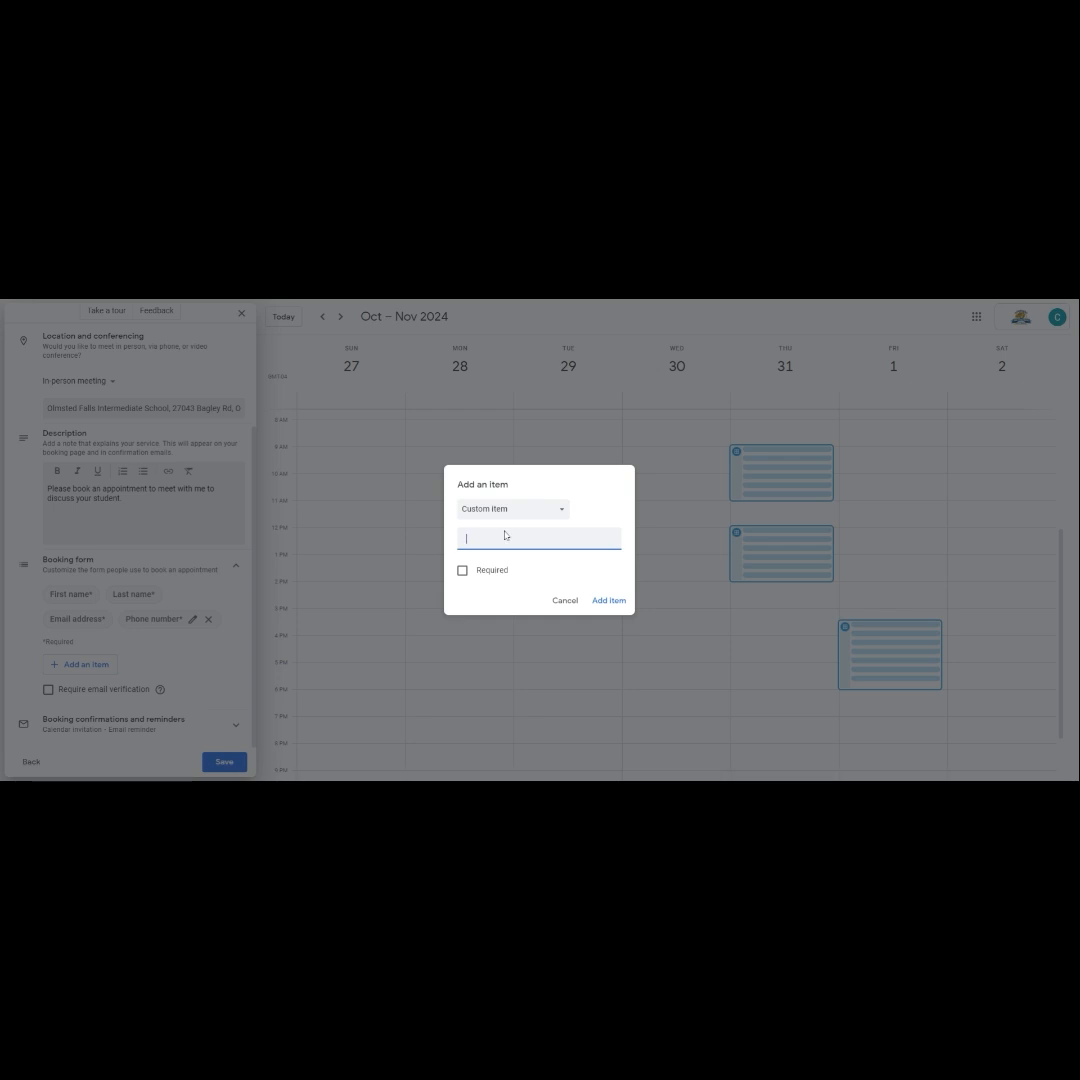
pyautogui.write("Student's Name")
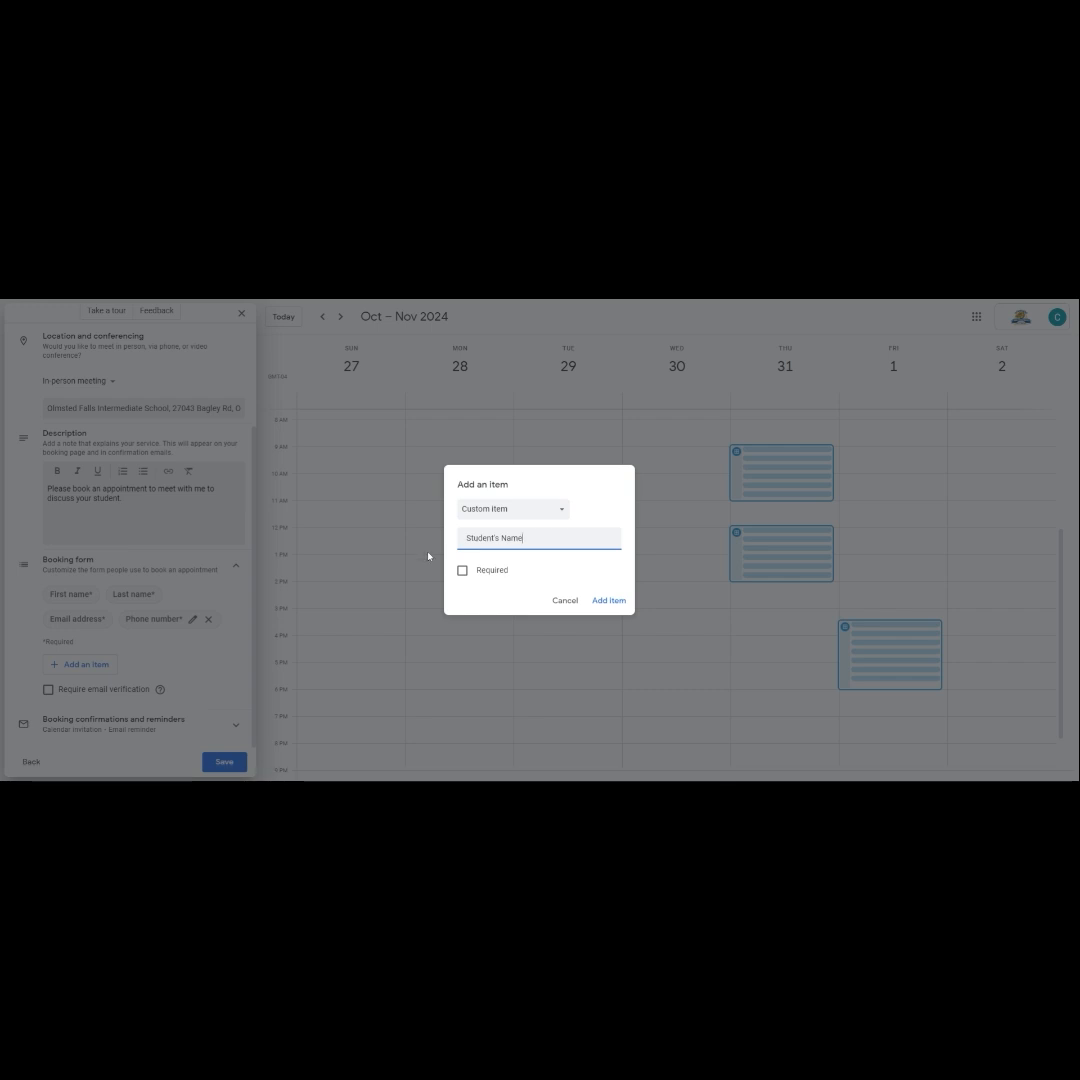
pyautogui.click(462, 572)
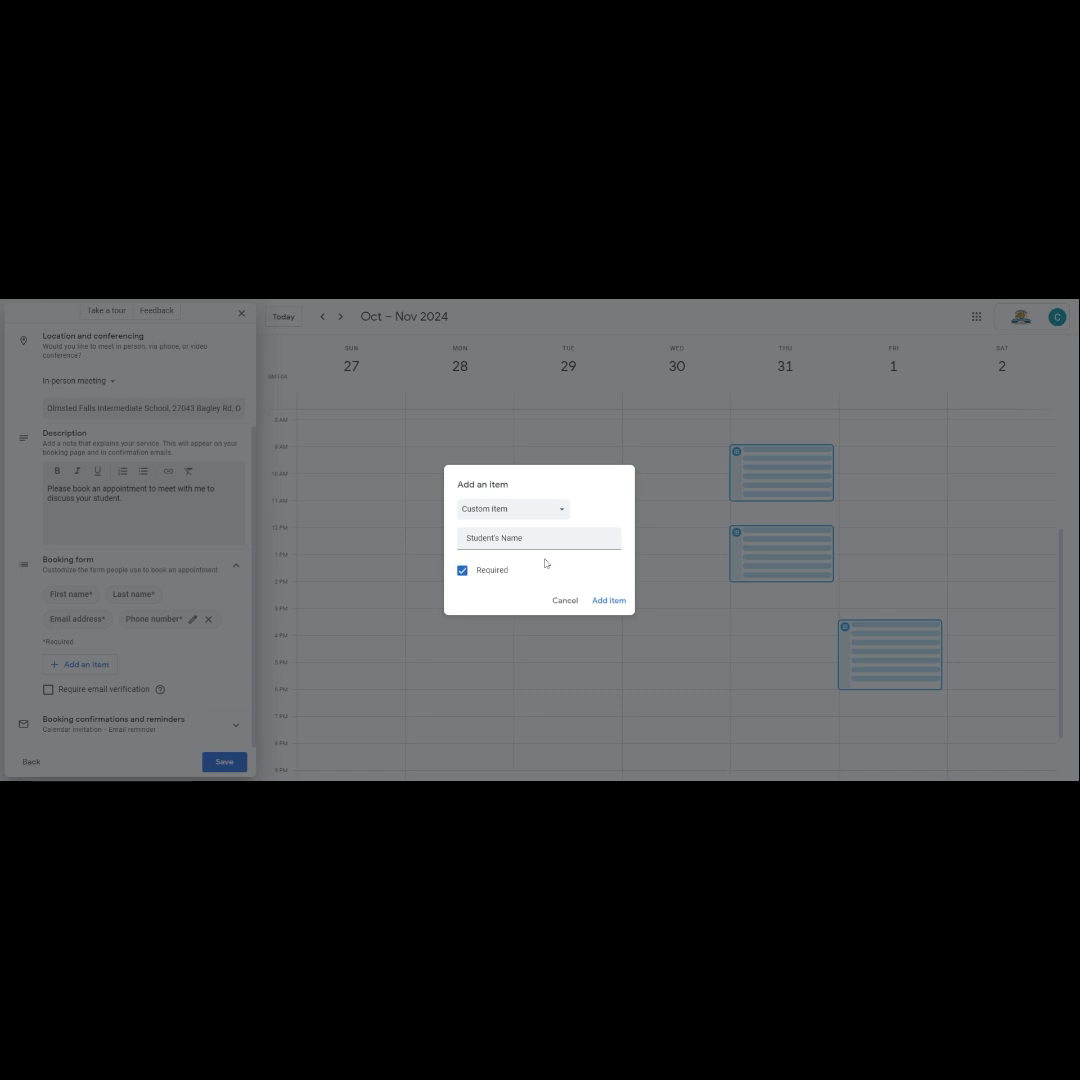
pyautogui.click(609, 600)
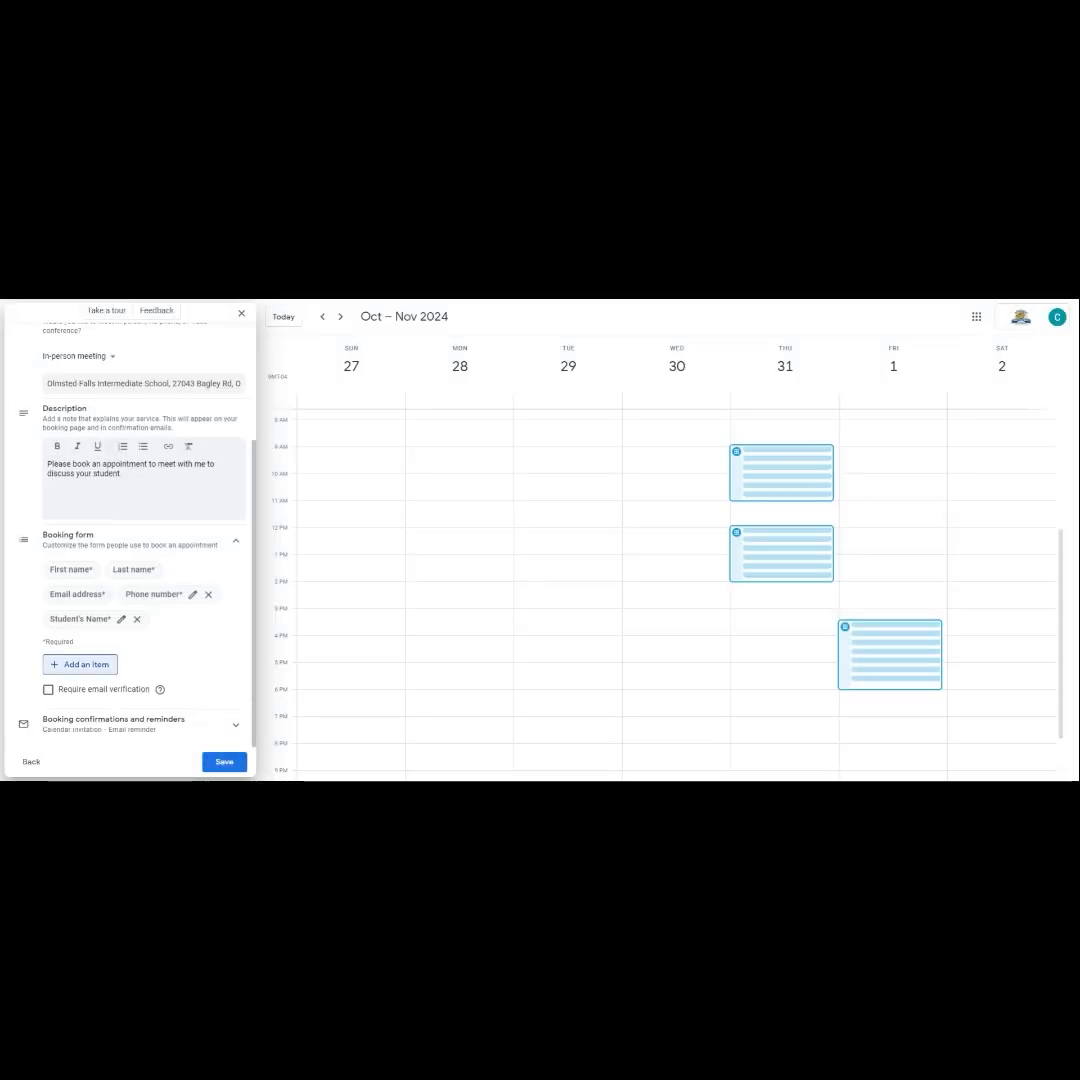
# - Add a second email reminder set to 1 hour before the appointment and save the appointment schedule
pyautogui.scroll(-1, 150, 505)
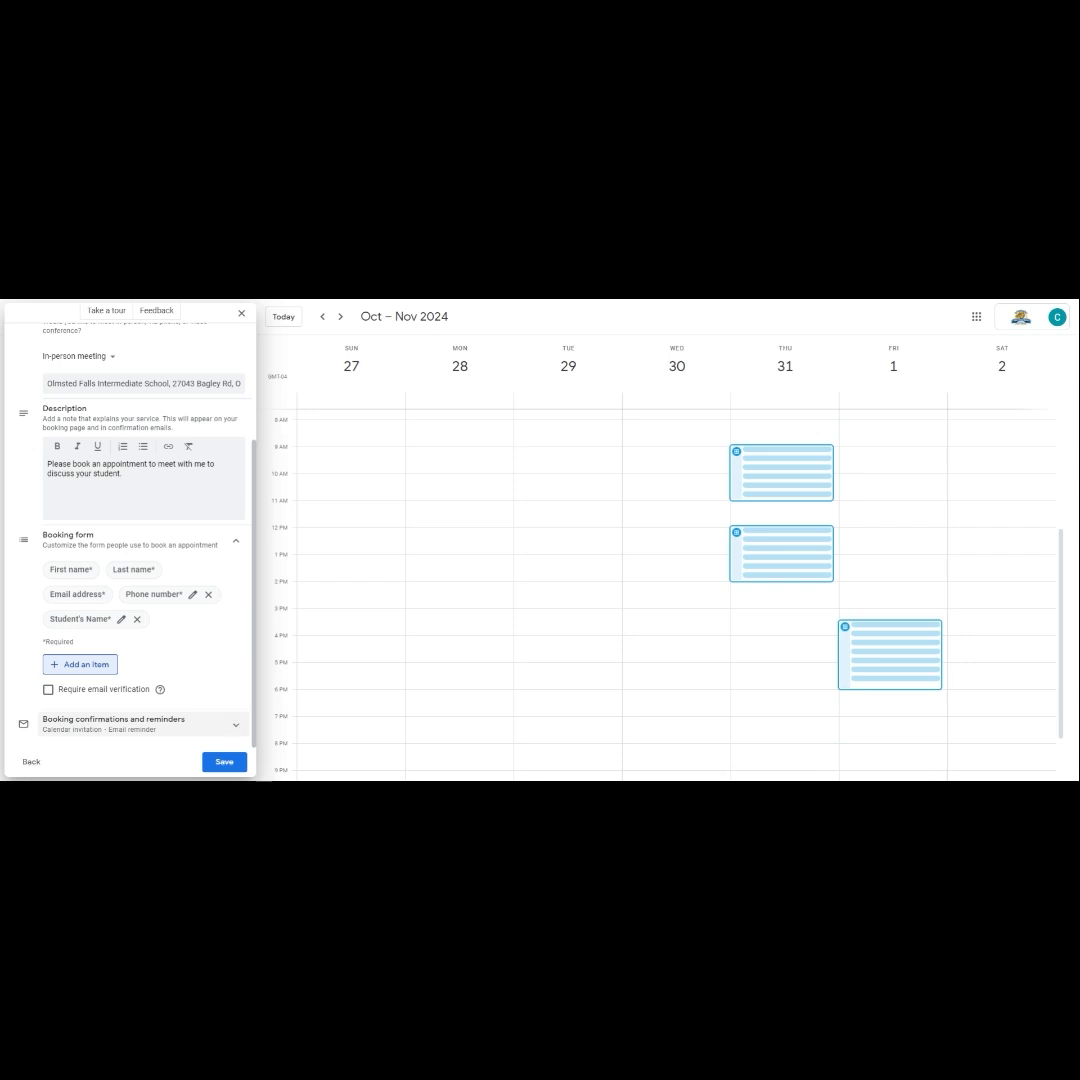
pyautogui.click(235, 724)
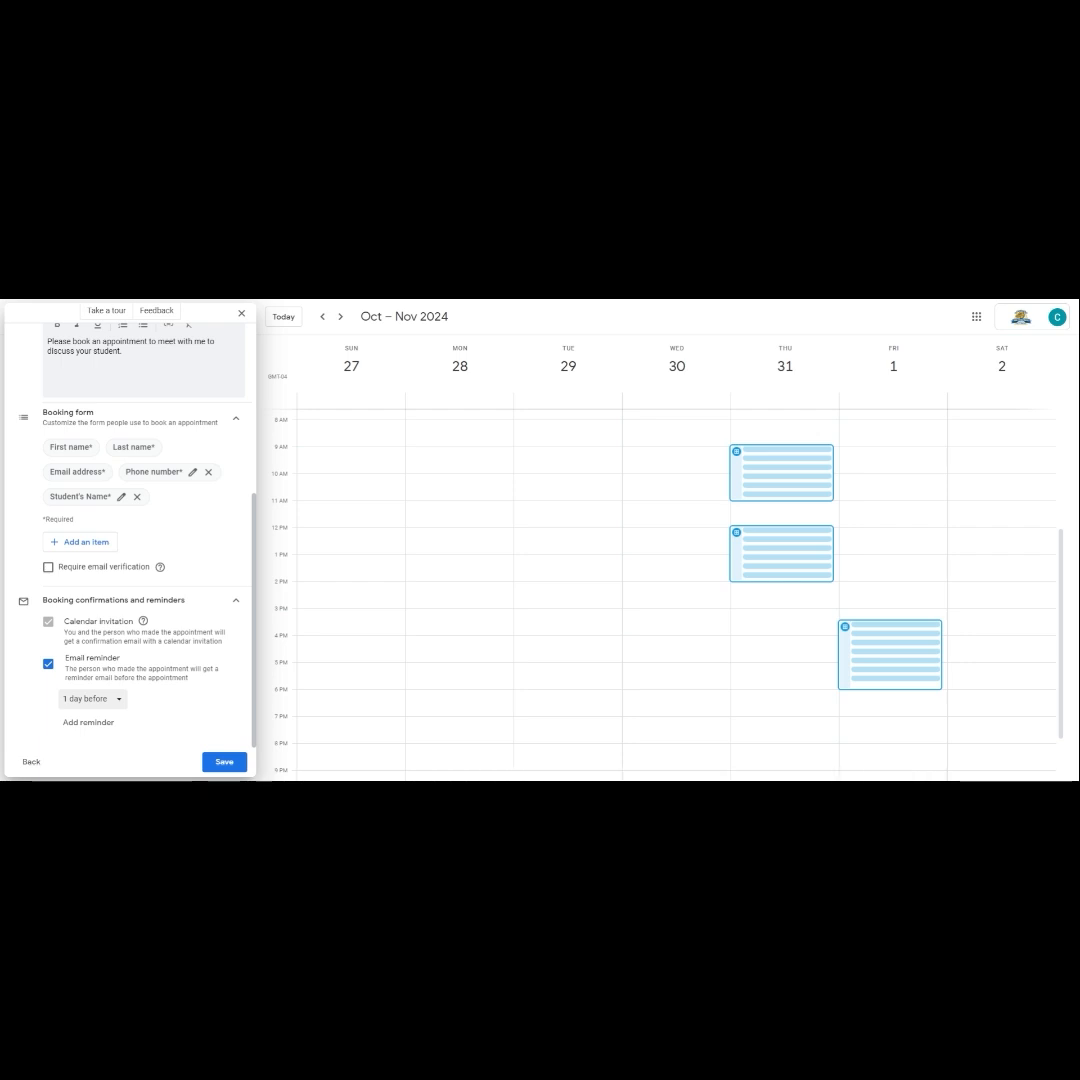
pyautogui.click(94, 726)
pyautogui.scroll(-1, 110, 722)
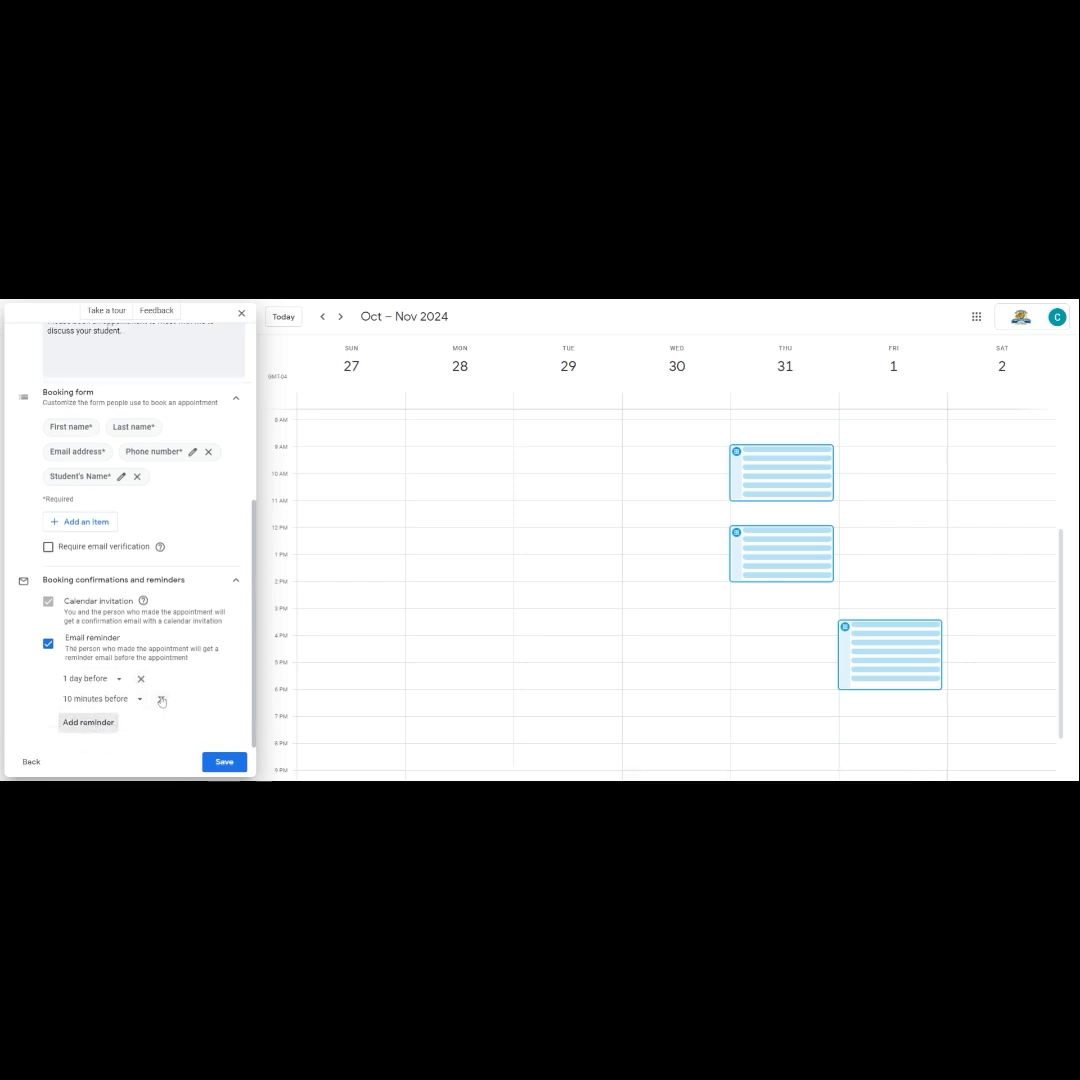
pyautogui.click(139, 701)
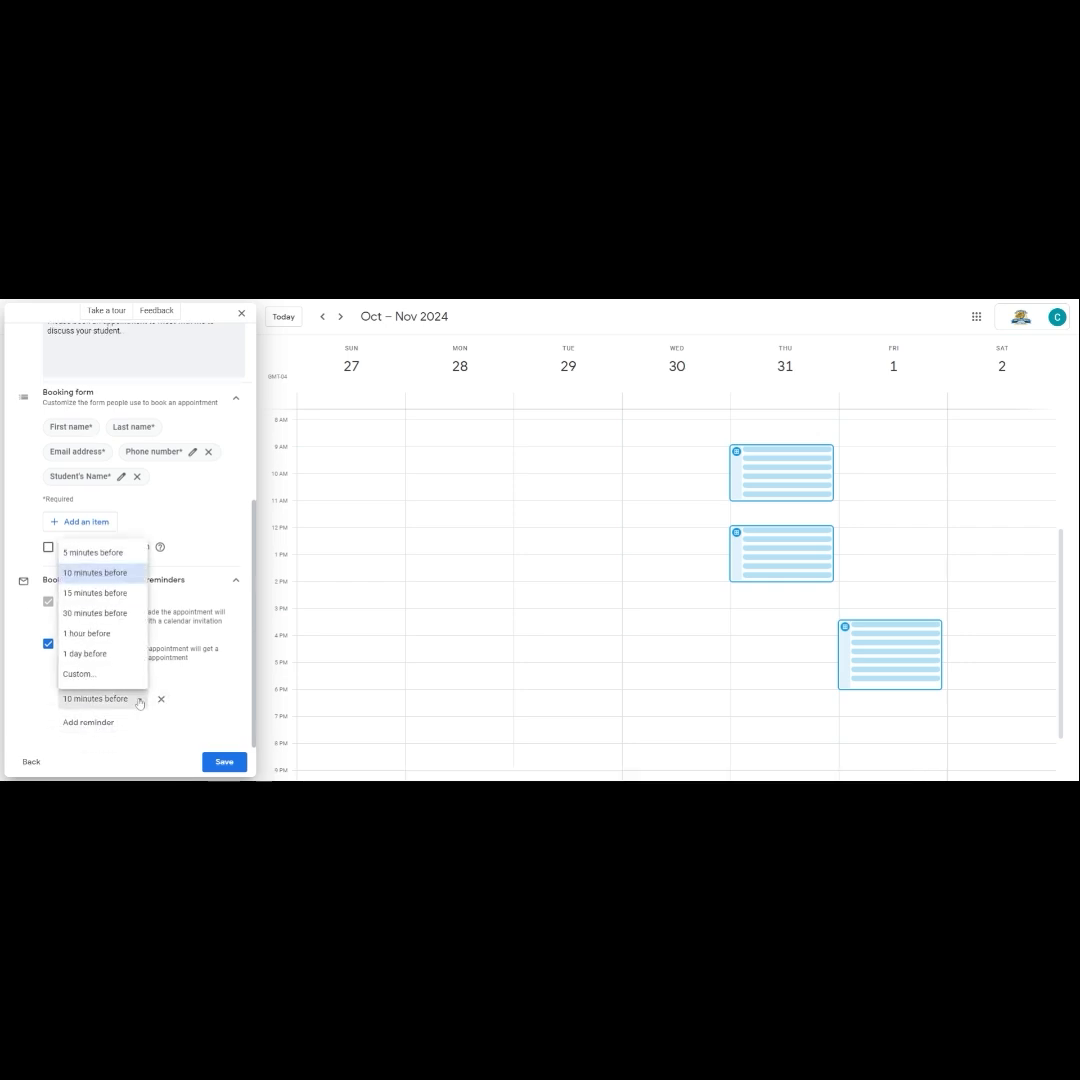
pyautogui.click(90, 633)
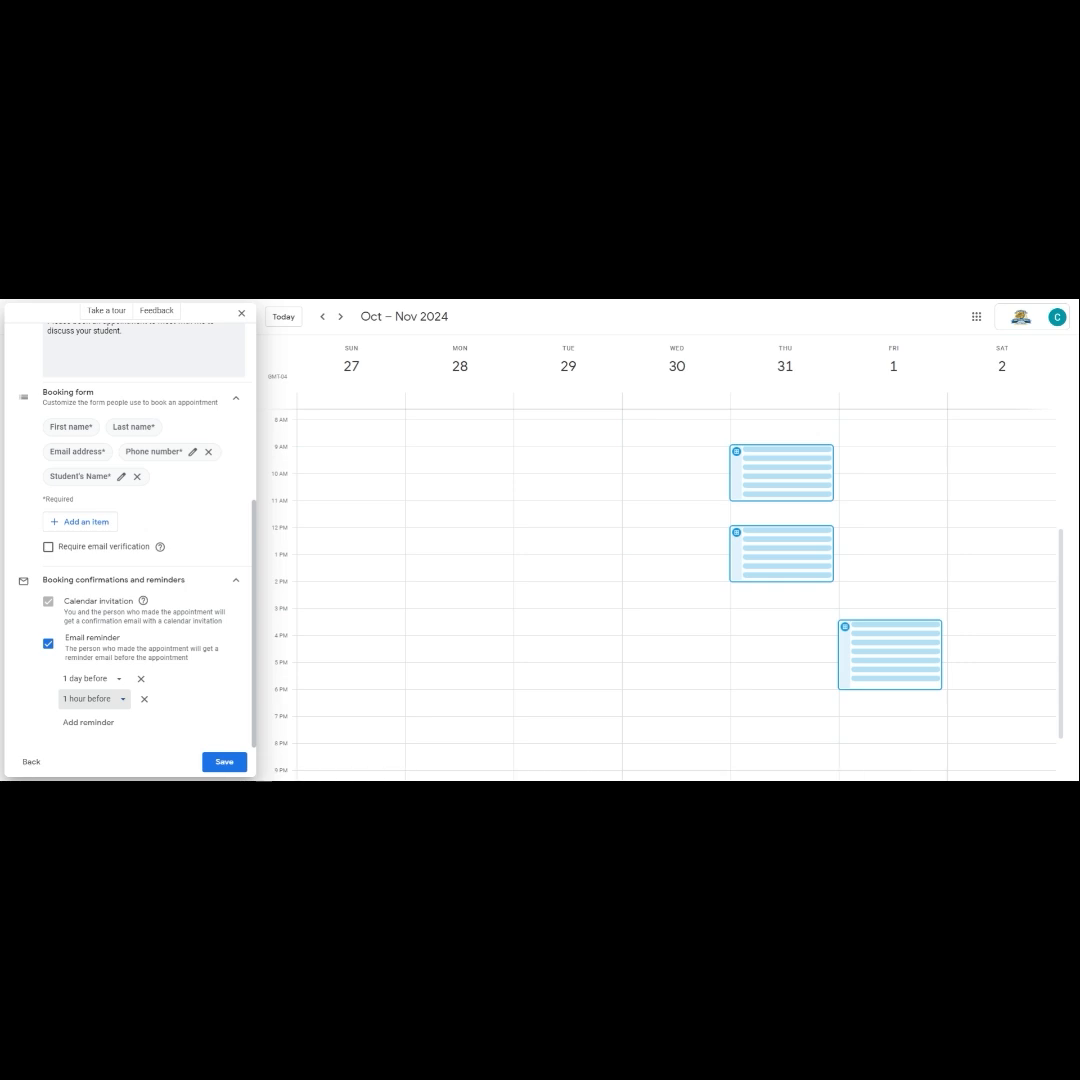
pyautogui.click(222, 763)
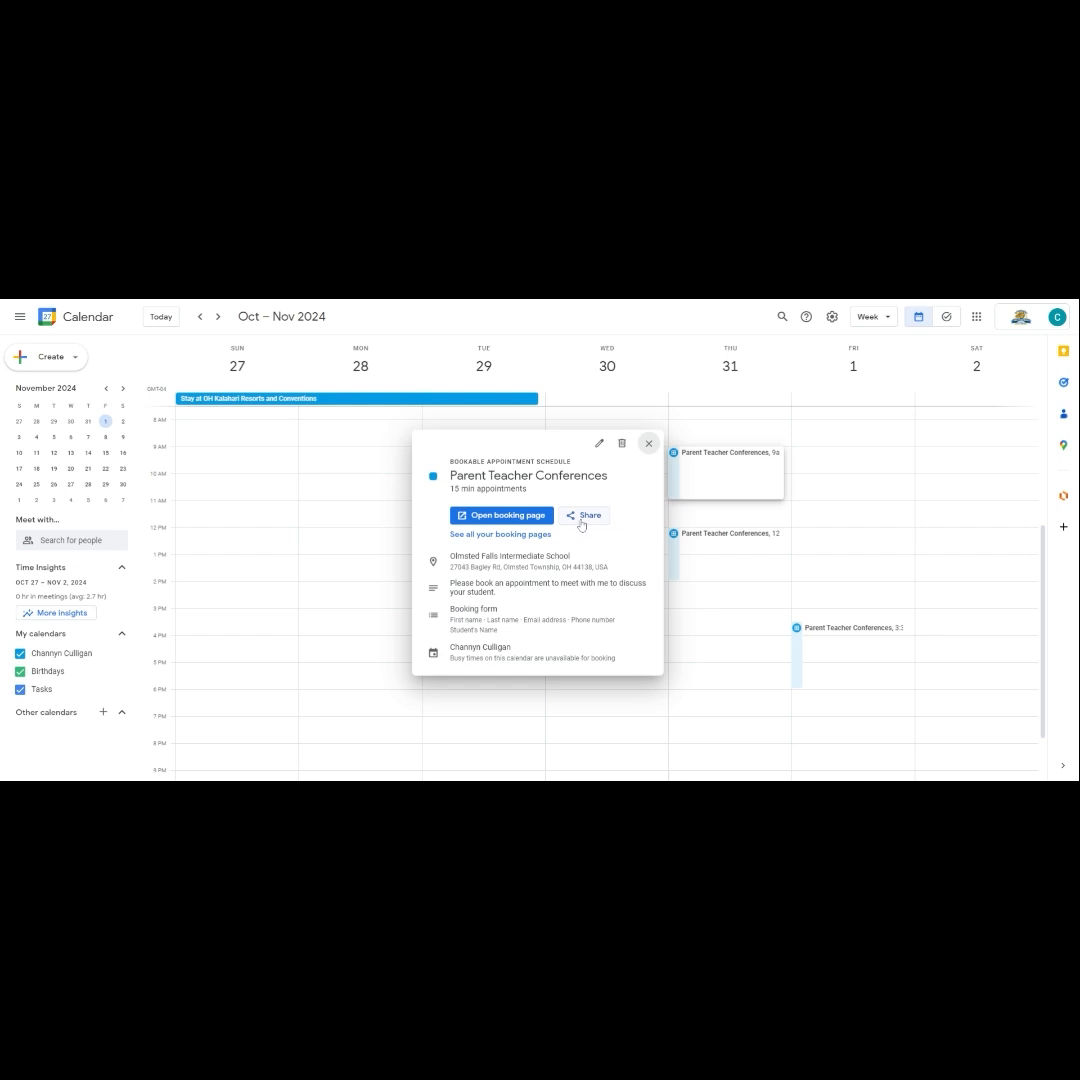
# - Copy the link to the single Parent Teacher Conferences booking page from its sharing options and close the schedule details
pyautogui.click(582, 526)
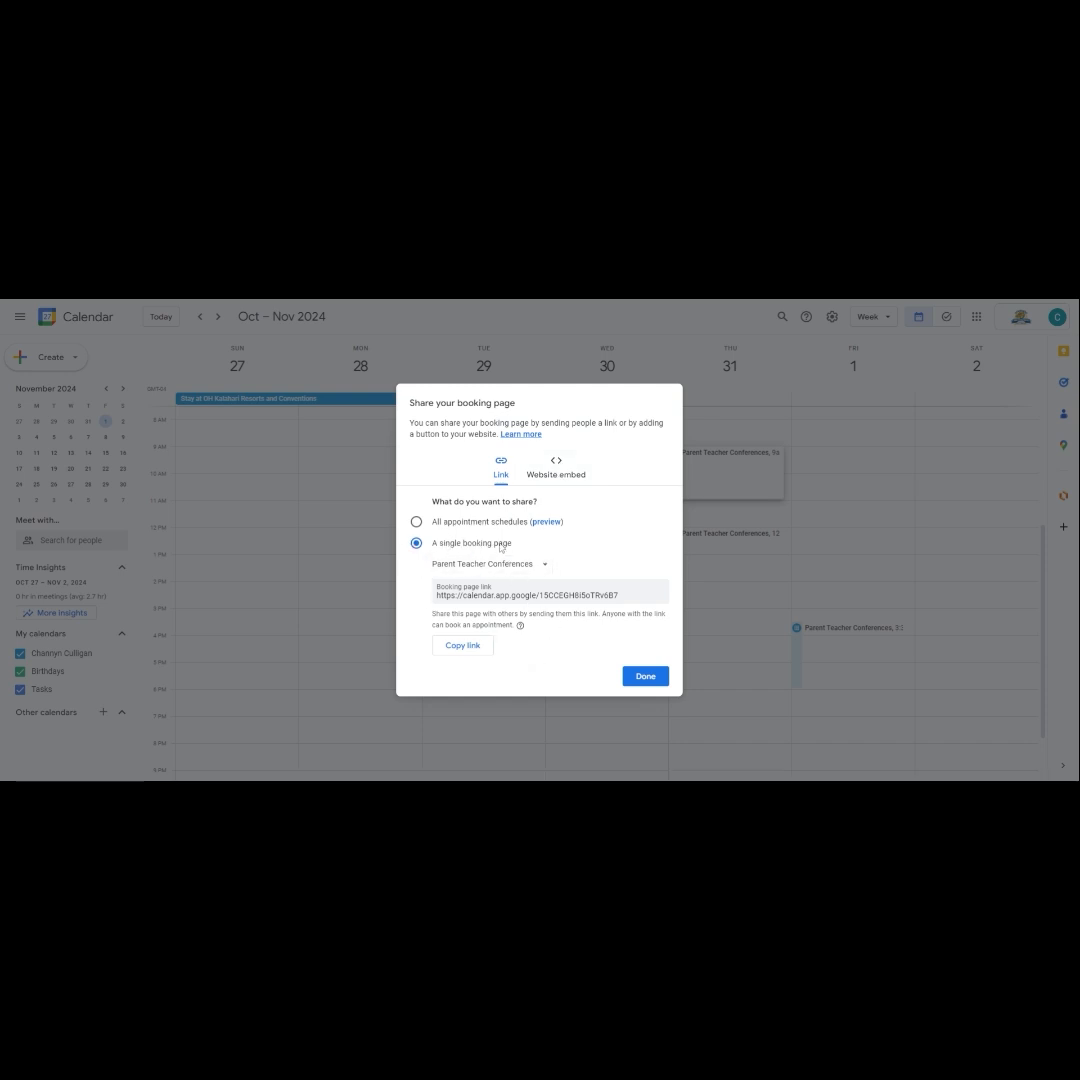
pyautogui.click(458, 647)
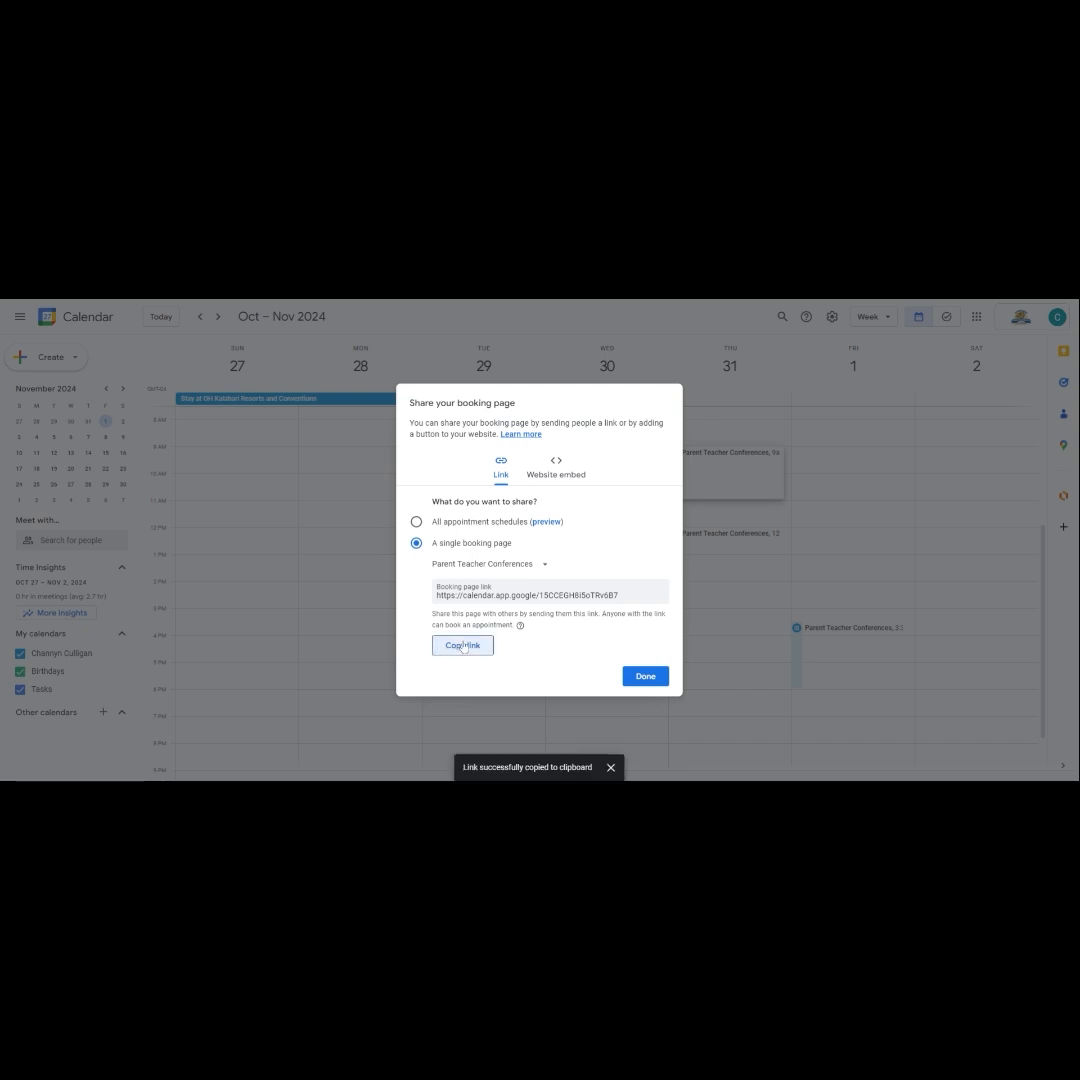
pyautogui.click(646, 677)
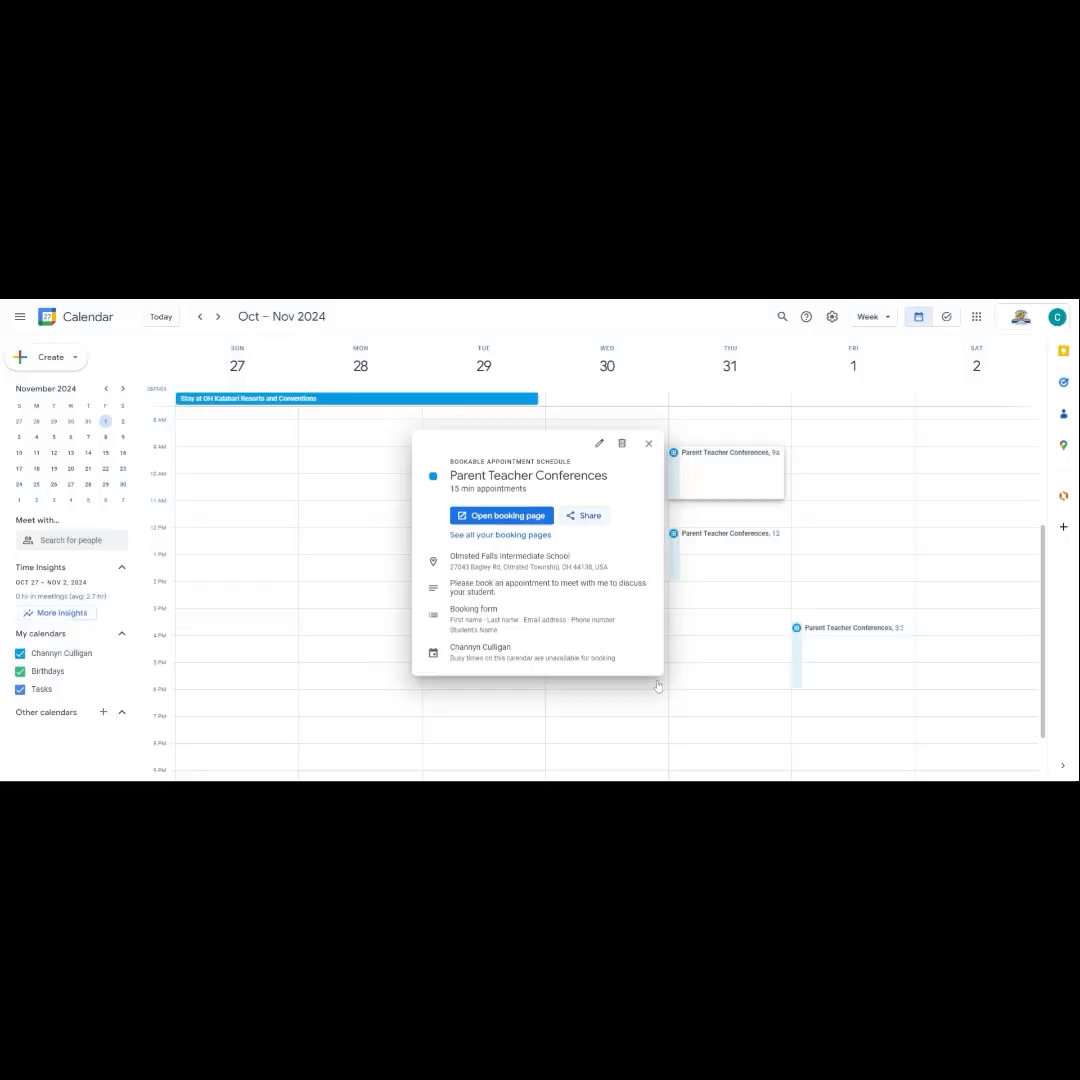
pyautogui.click(648, 443)
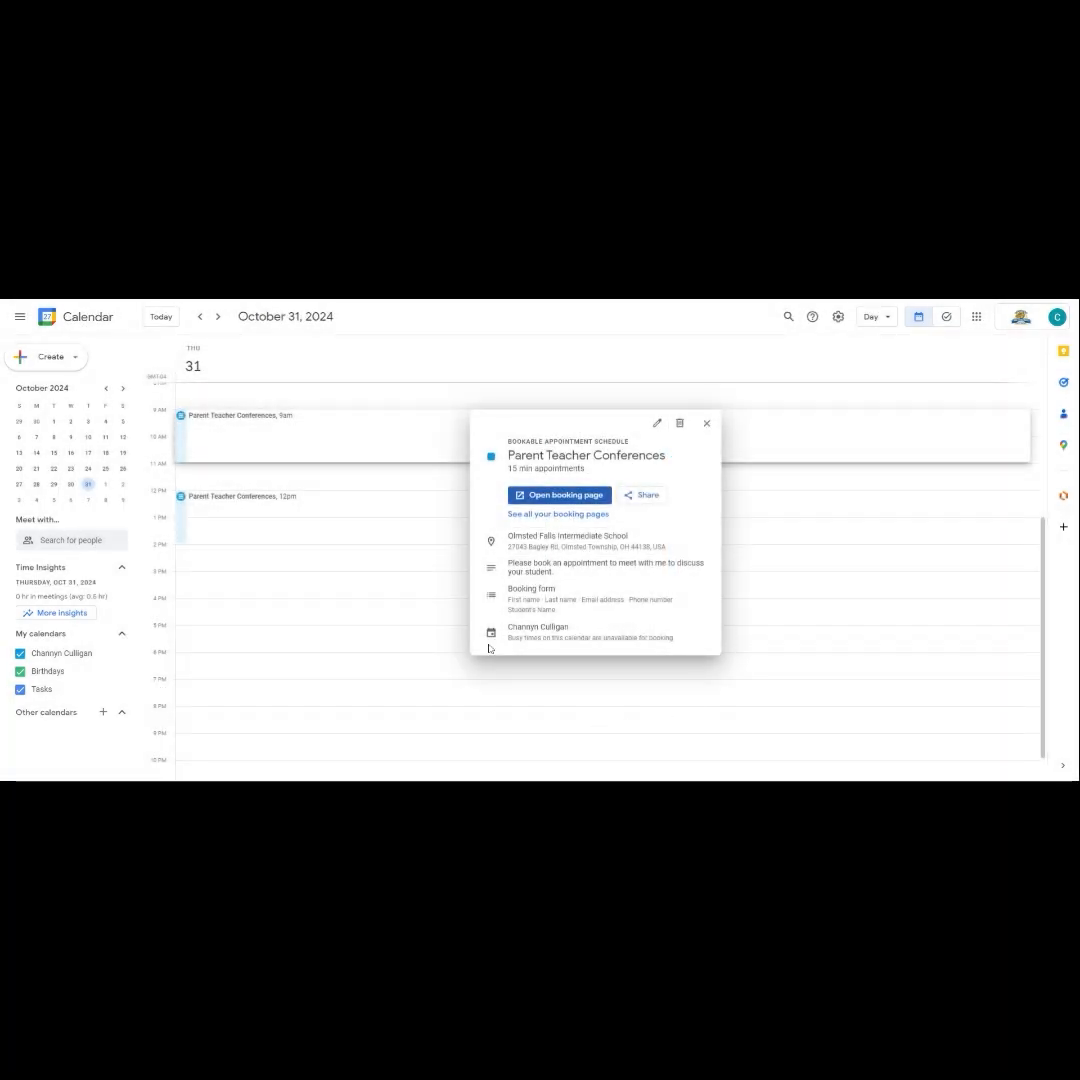
# - From the schedule's booking page, go to the next available date and open the booking form for 10:00am on Thursday, October 31
pyautogui.click(572, 497)
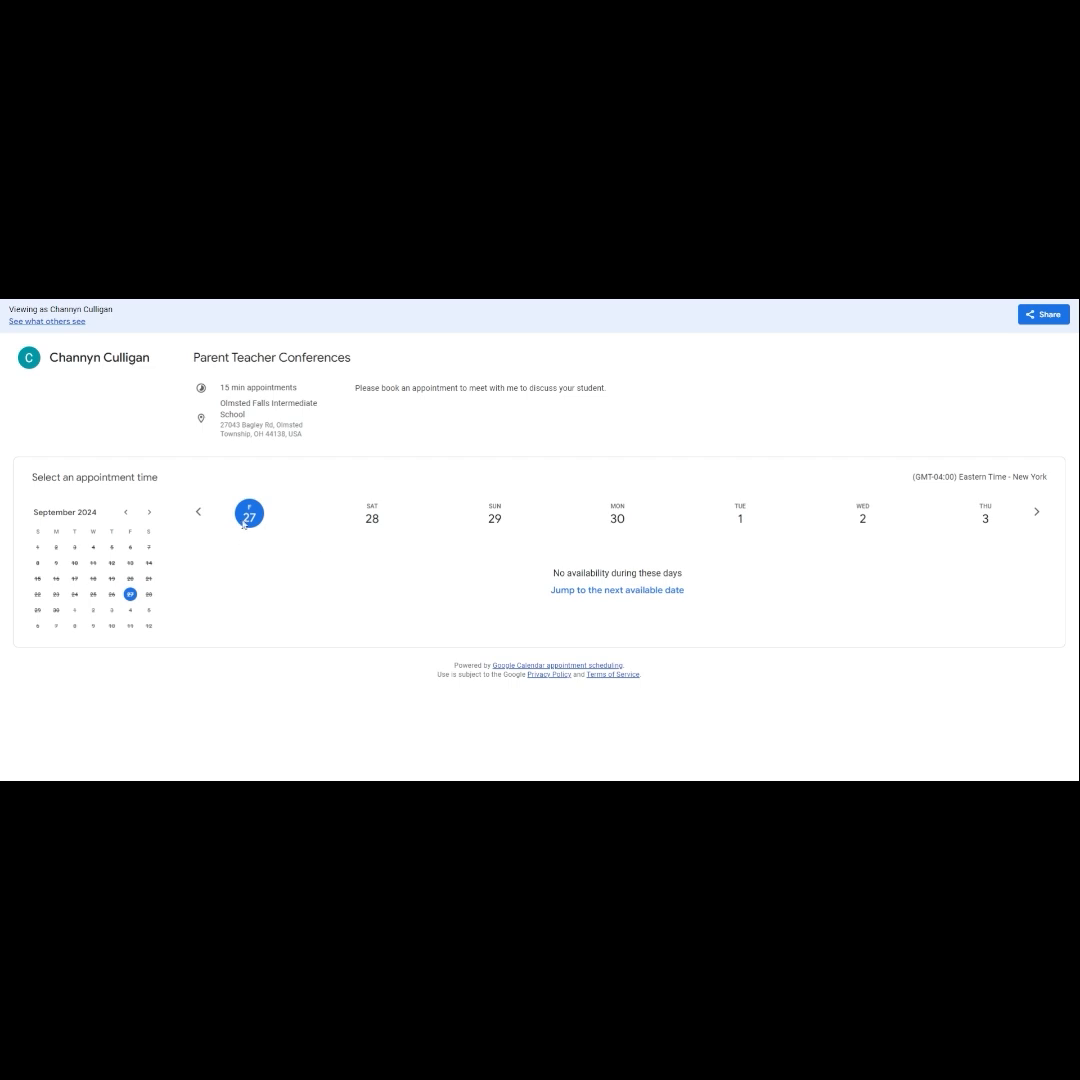
pyautogui.click(635, 598)
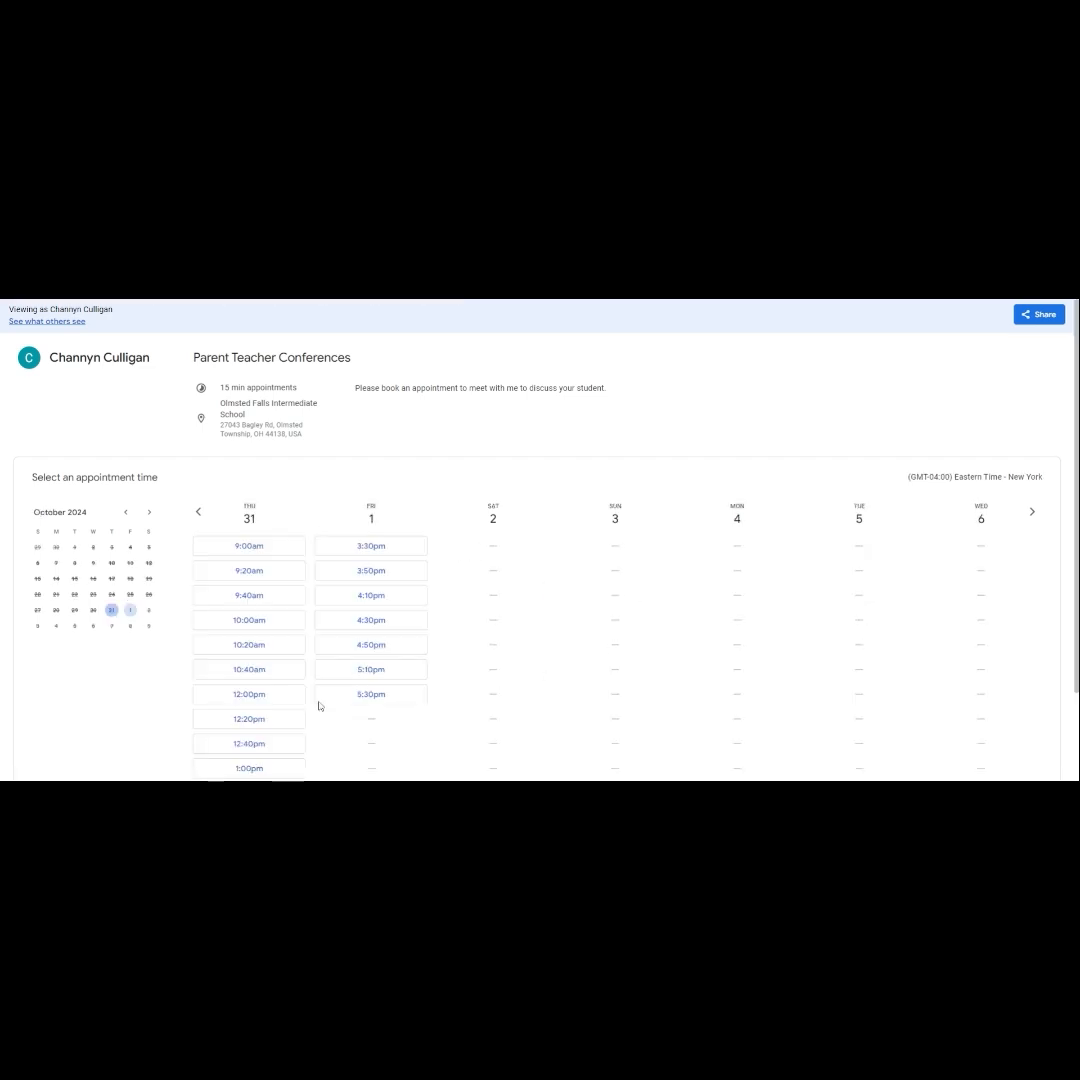
pyautogui.scroll(-1, 247, 546)
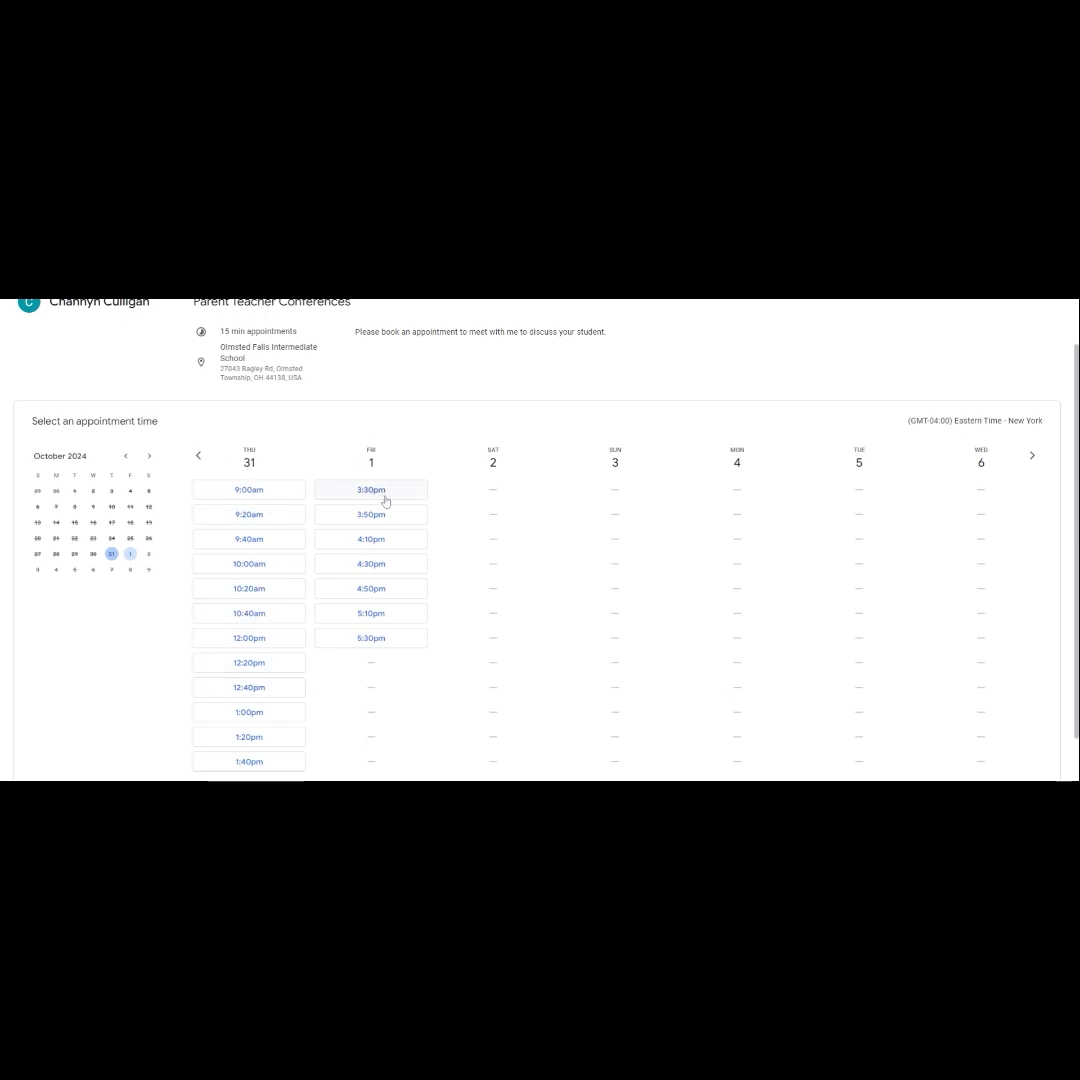
pyautogui.scroll(-1, 370, 600)
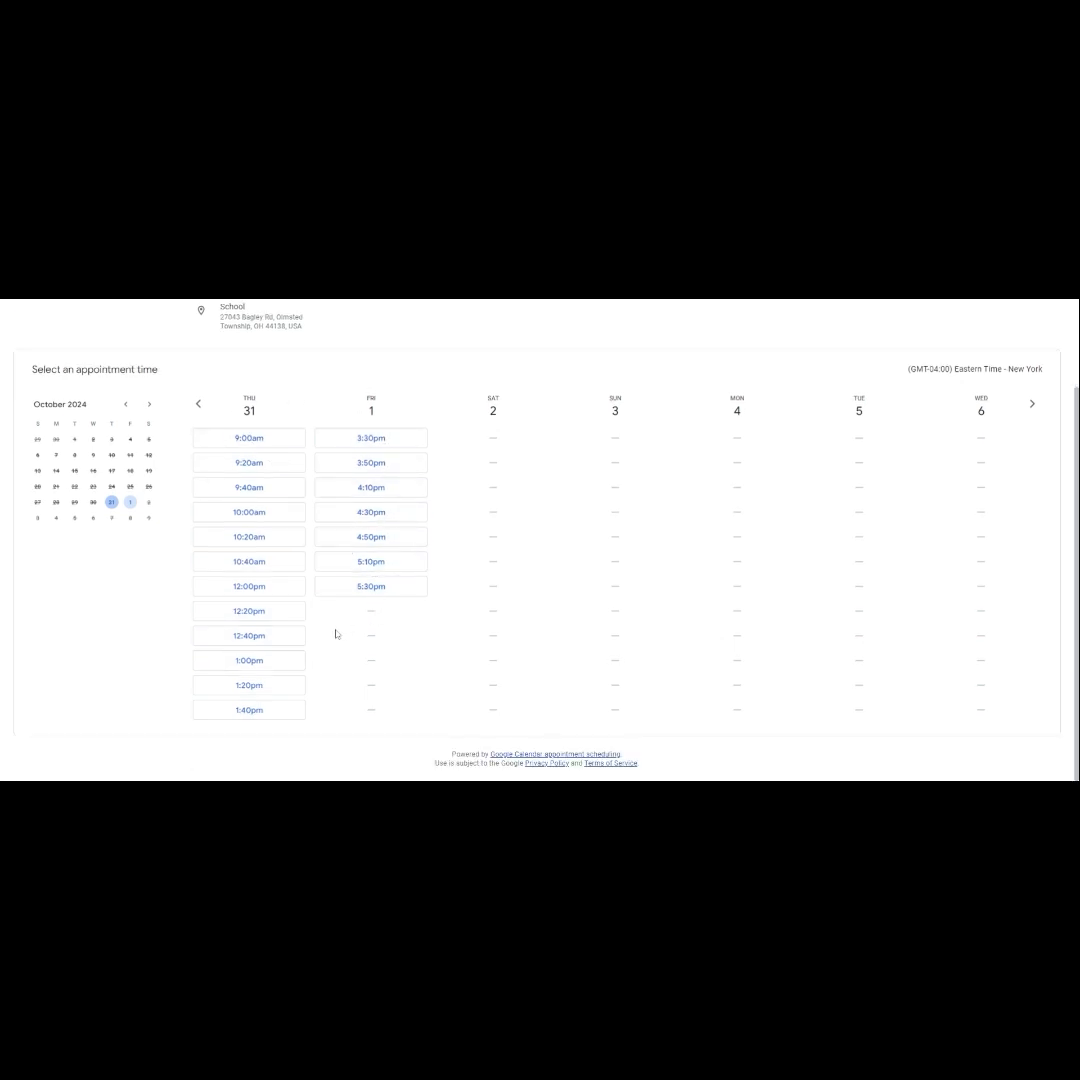
pyautogui.click(259, 516)
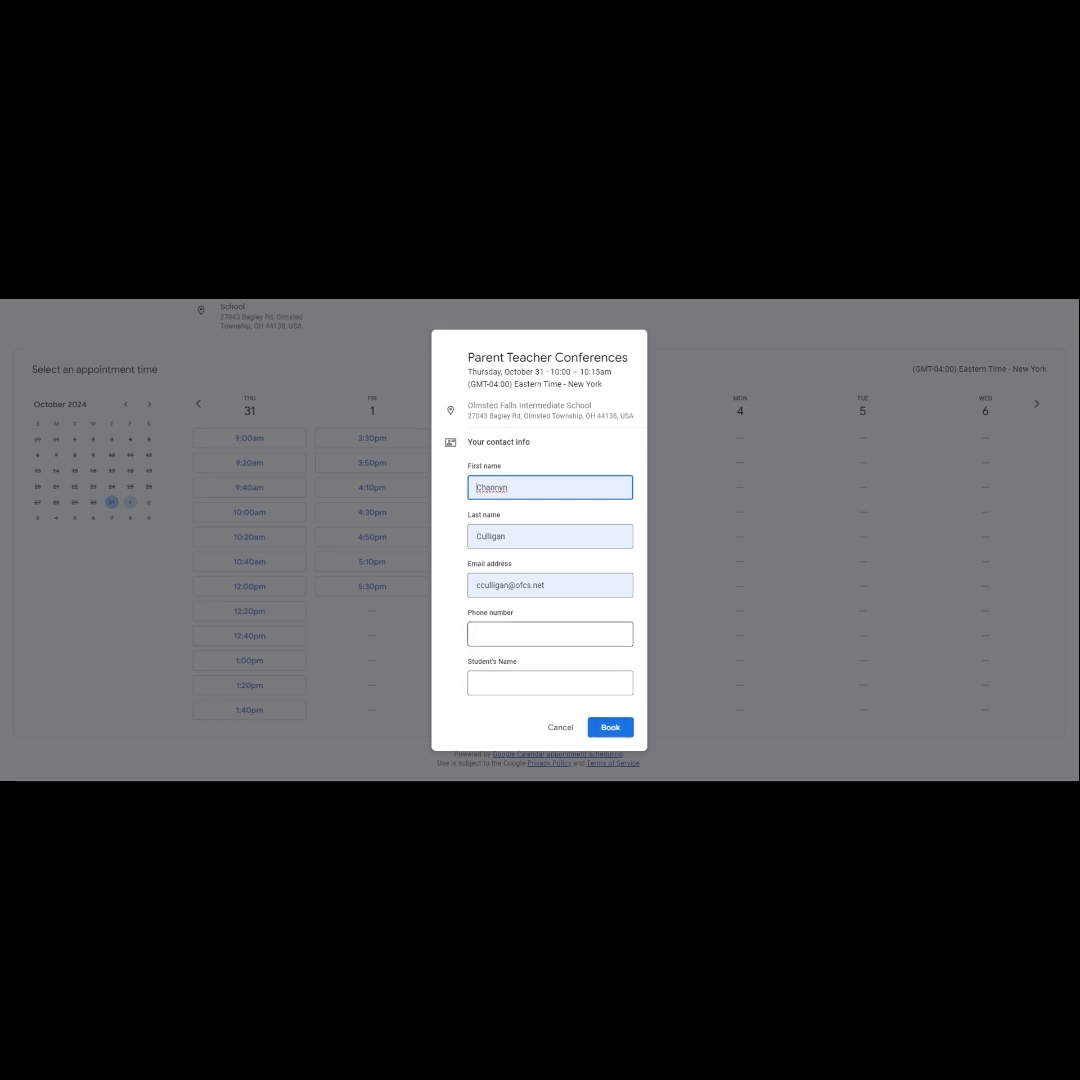
# - Enter a phone number and the student's name in the booking form, book the appointment and dismiss the booking confirmation
pyautogui.click(530, 635)
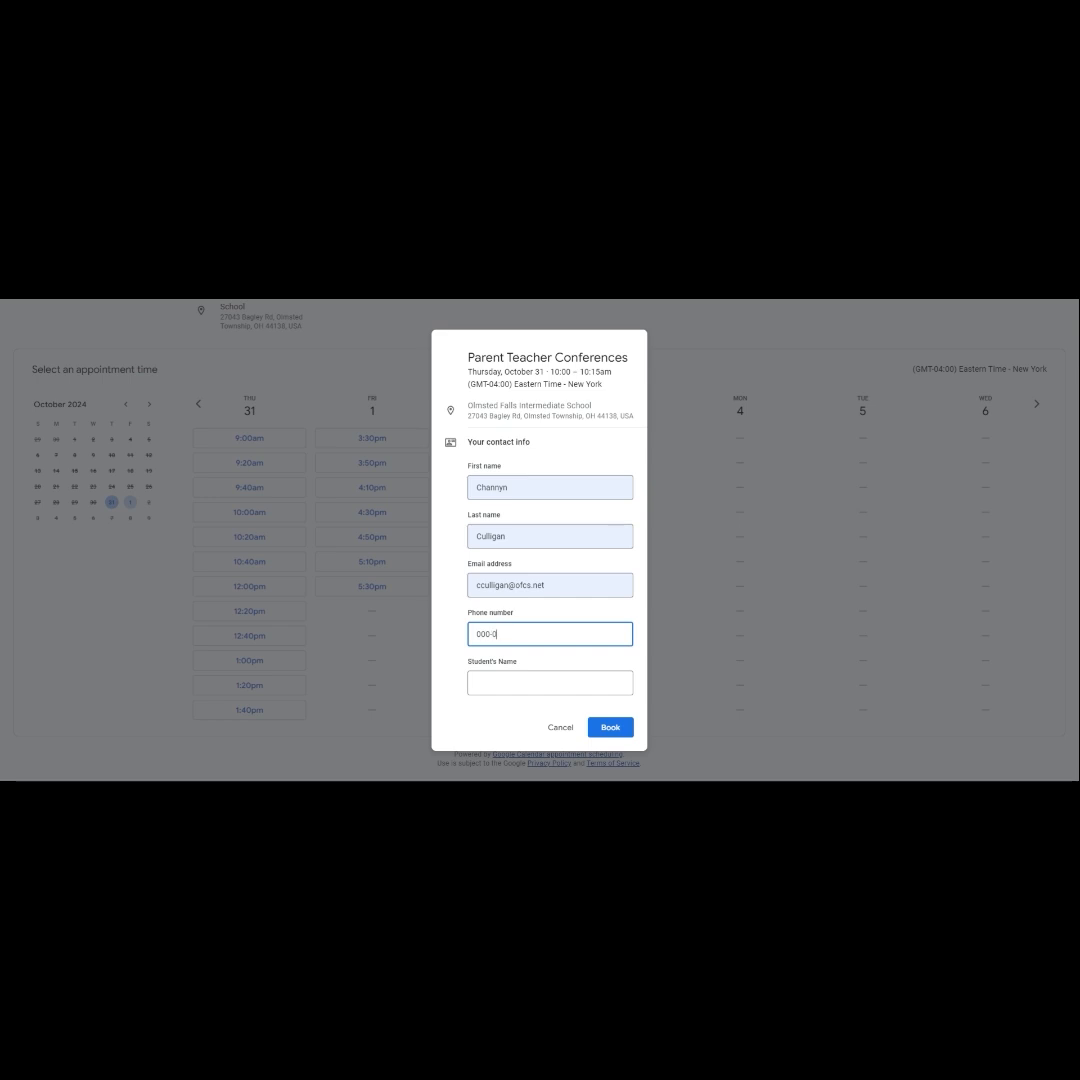
pyautogui.write('000-000-0000')
pyautogui.click(550, 683)
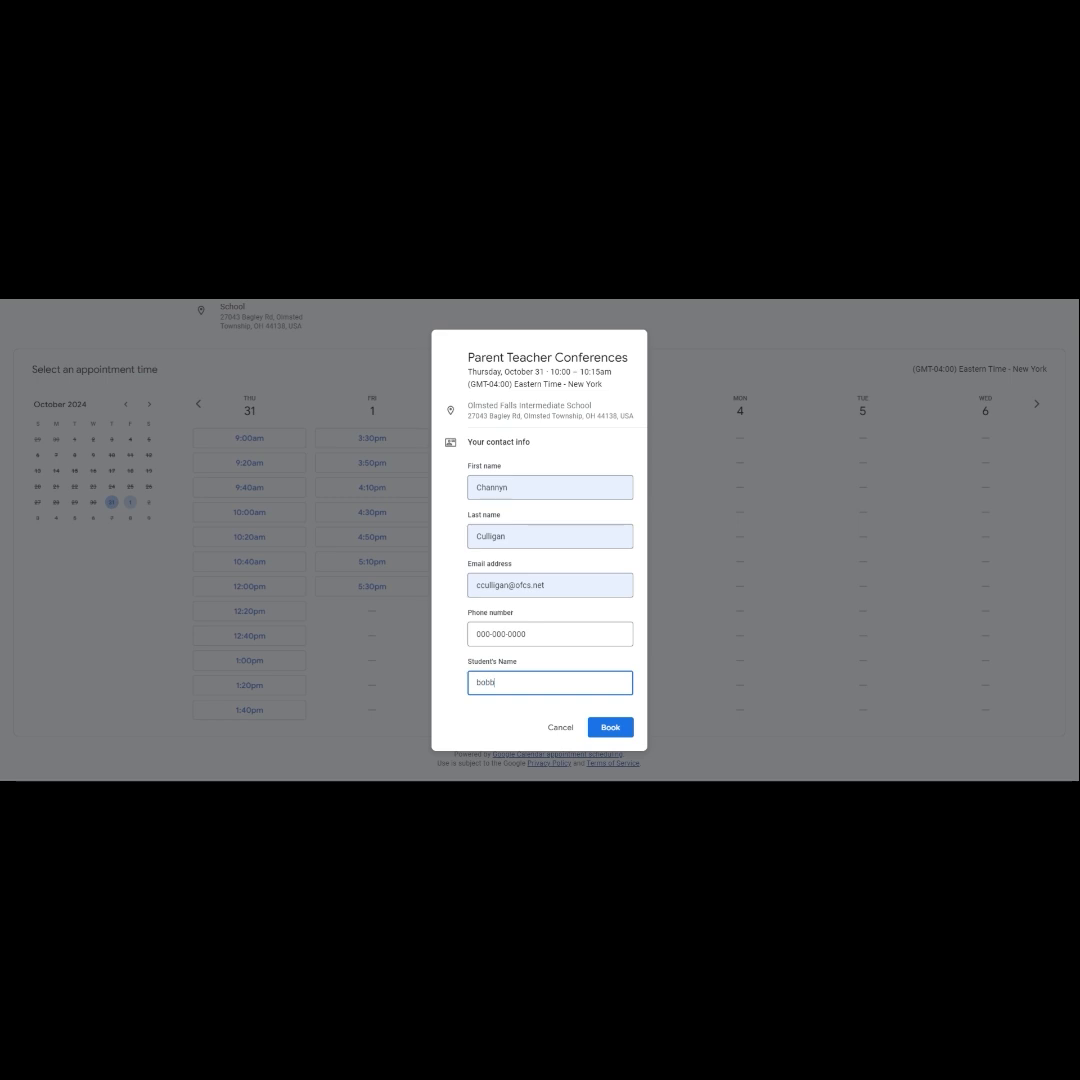
pyautogui.click(612, 729)
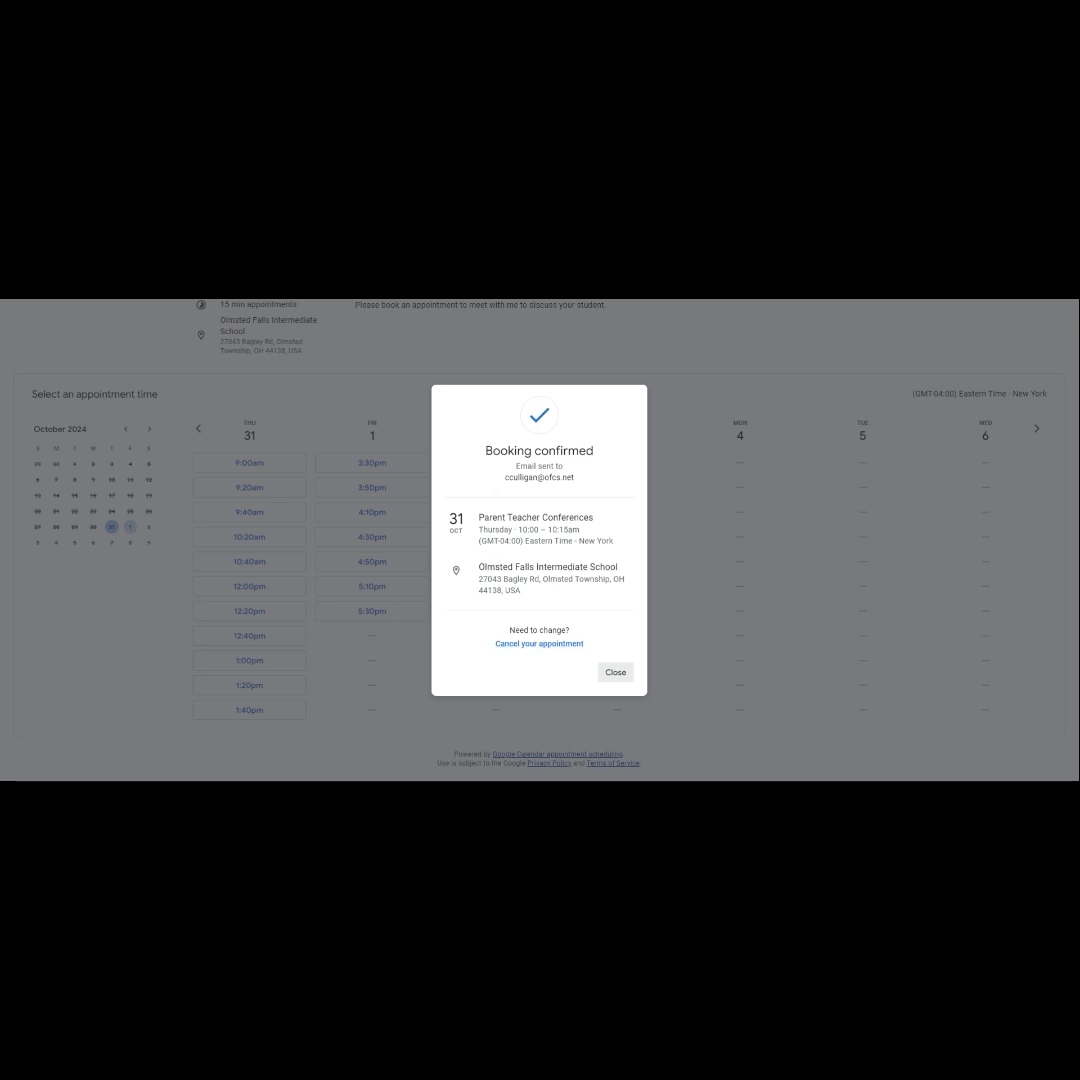
pyautogui.click(615, 673)
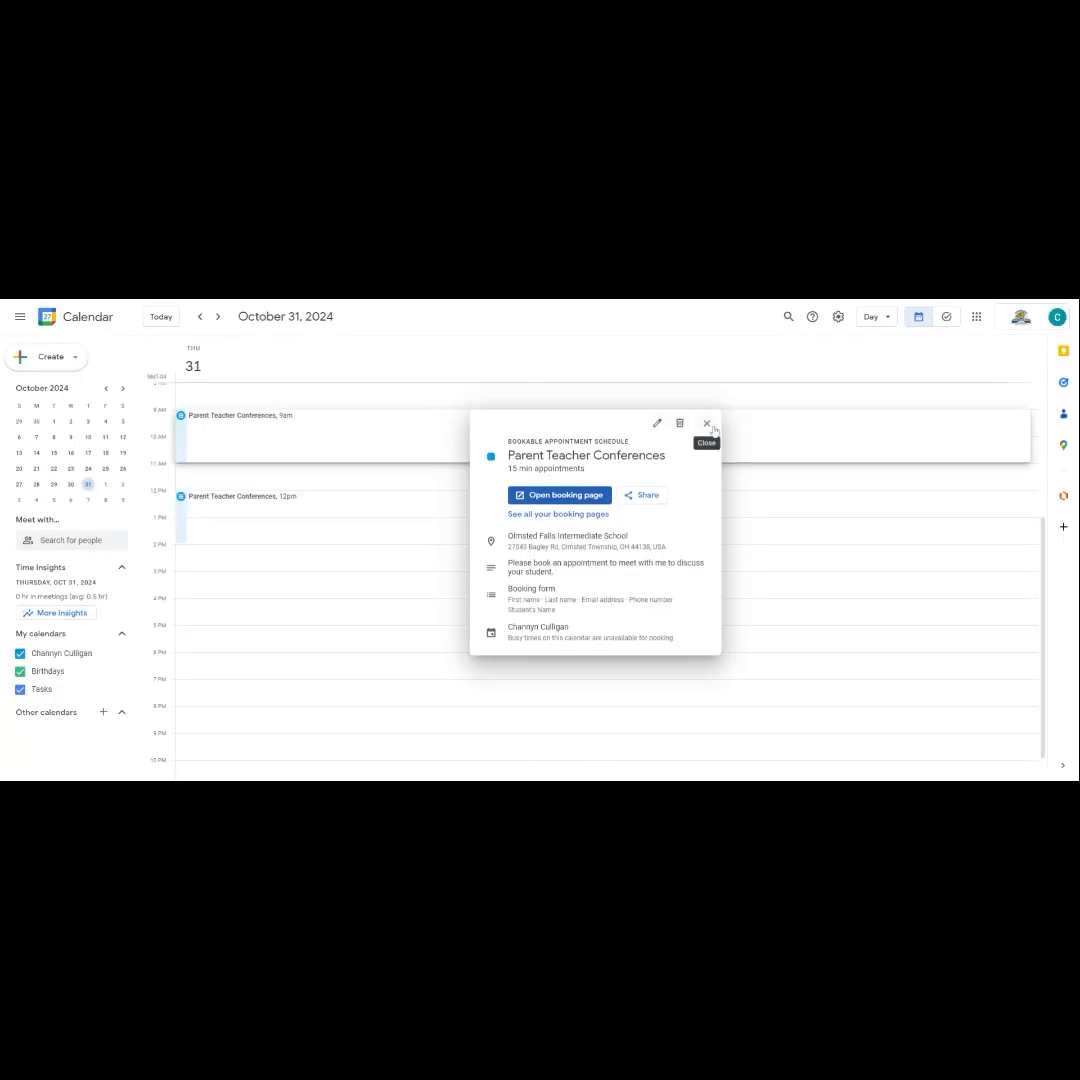
# - Close the schedule details in the calendar and open the details of the booked 10am Parent Teacher Conferences appointment on October 31
pyautogui.click(707, 424)
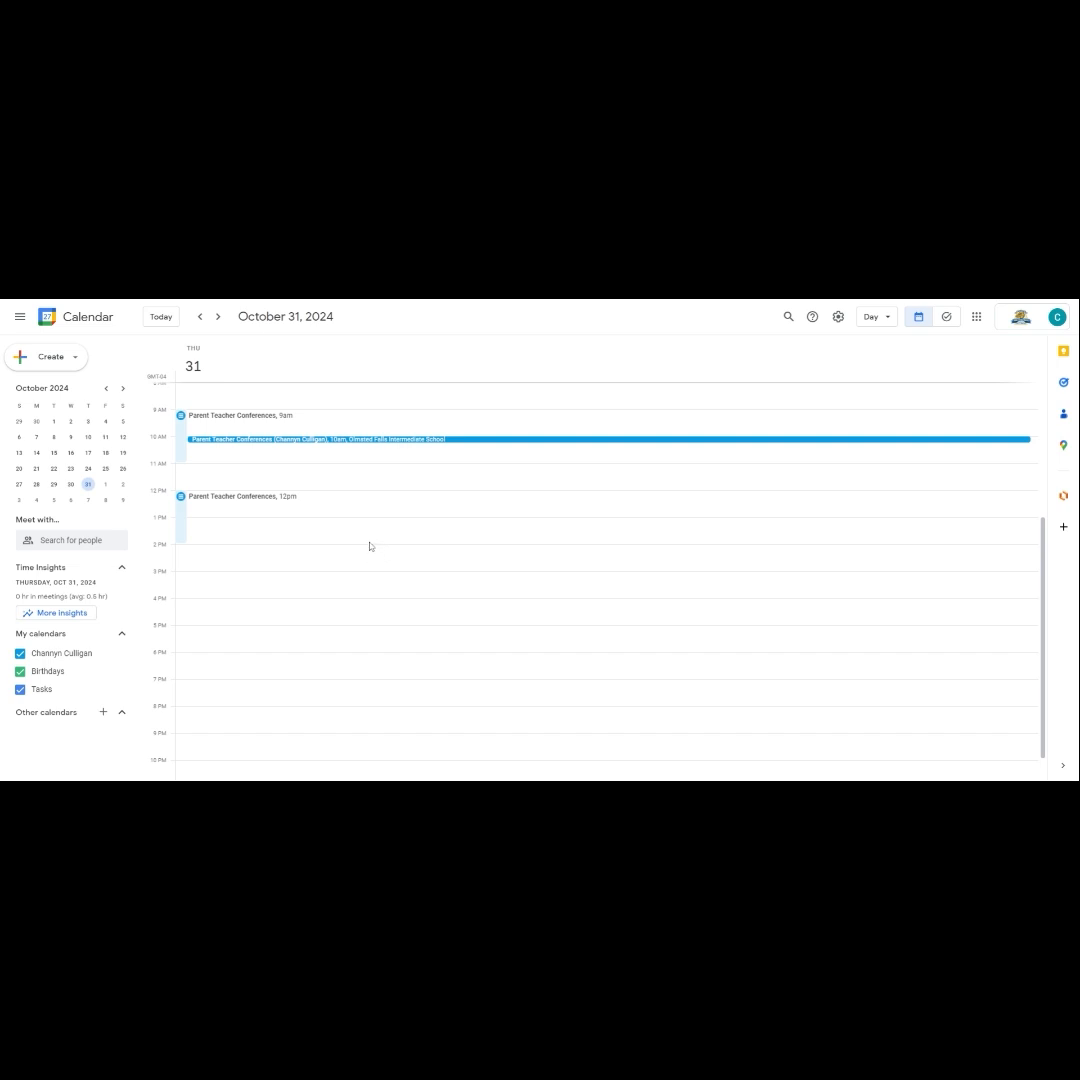
pyautogui.click(205, 440)
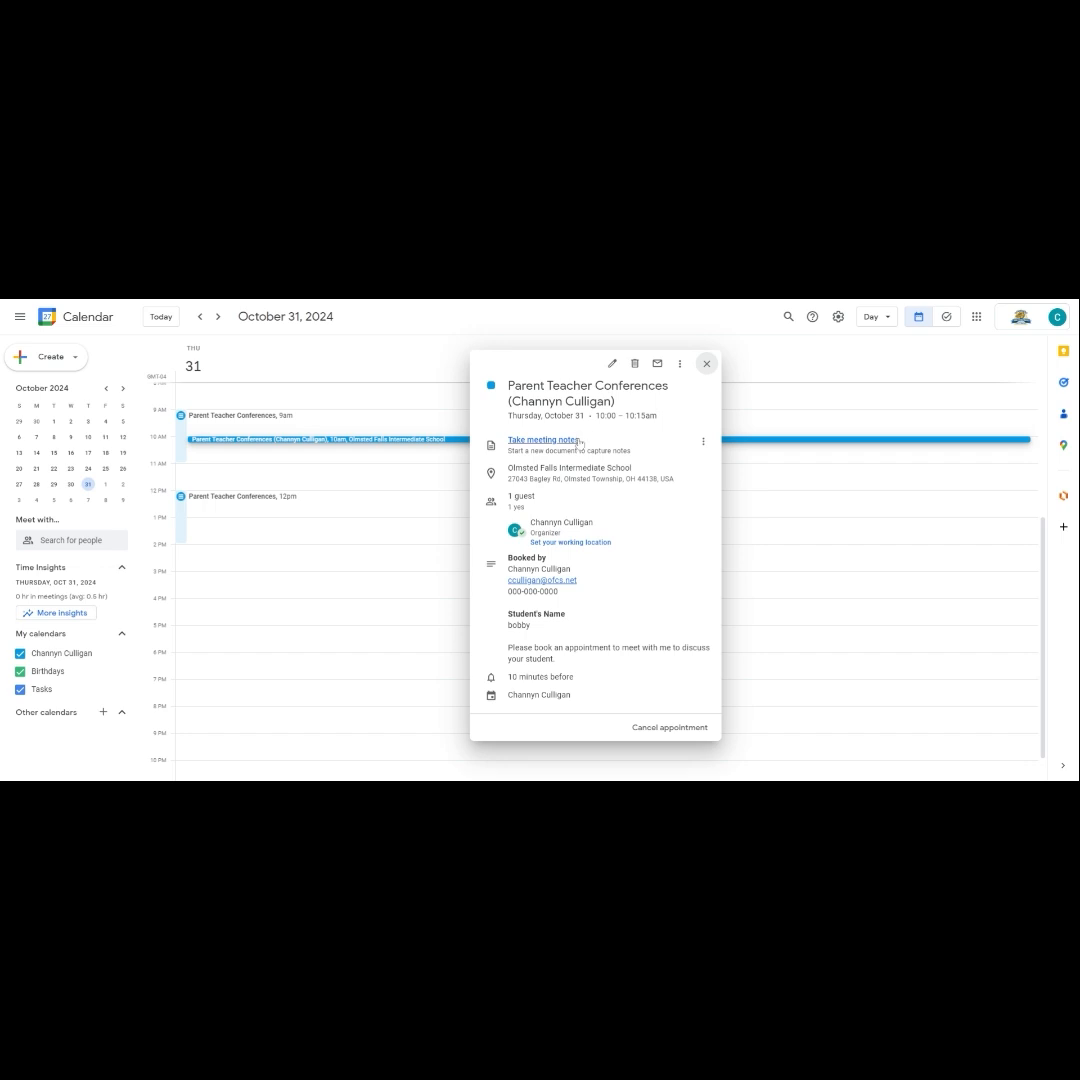